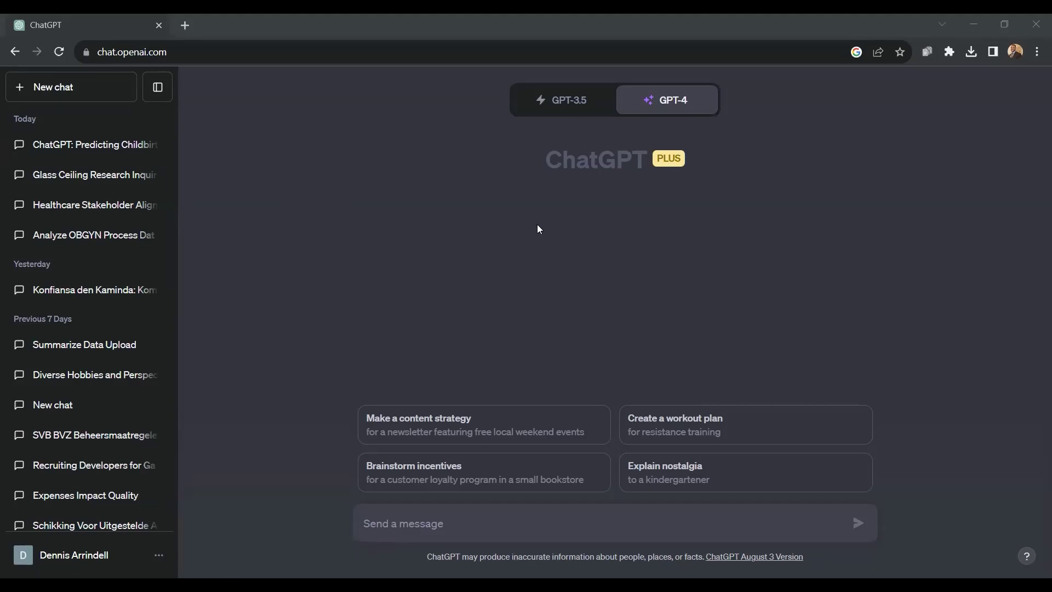
# Enable the Code interpreter beta feature in the account settings and close the settings
pyautogui.moveTo(683, 104)
pyautogui.click(158, 556)
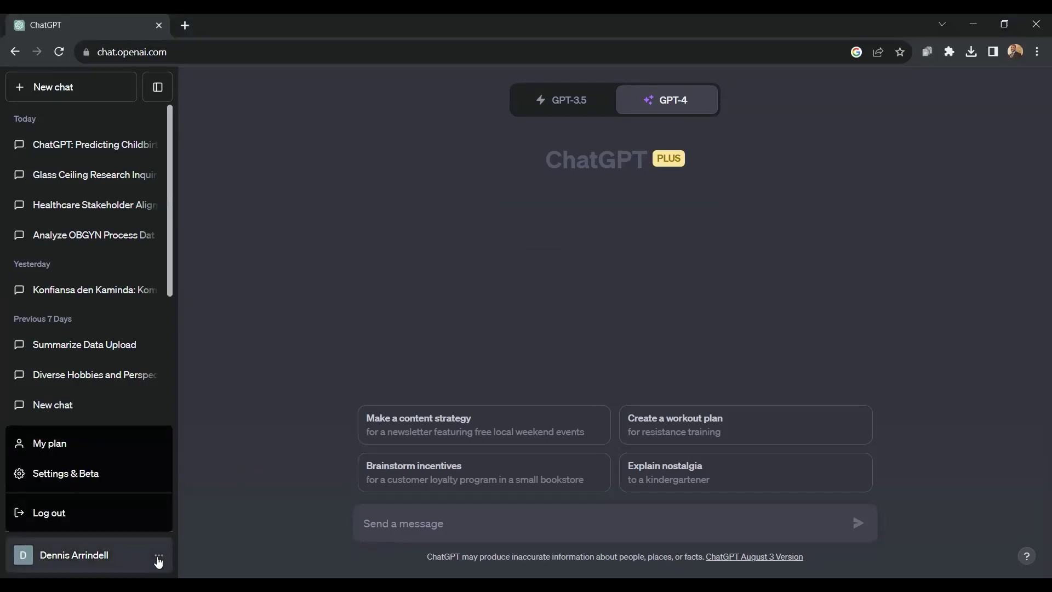
pyautogui.click(78, 477)
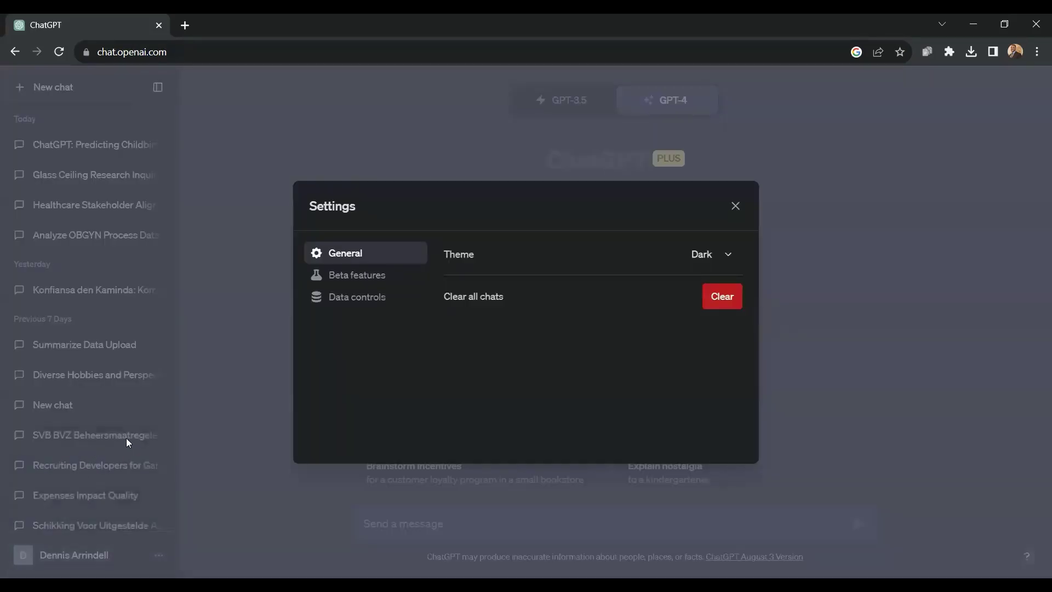
pyautogui.click(354, 275)
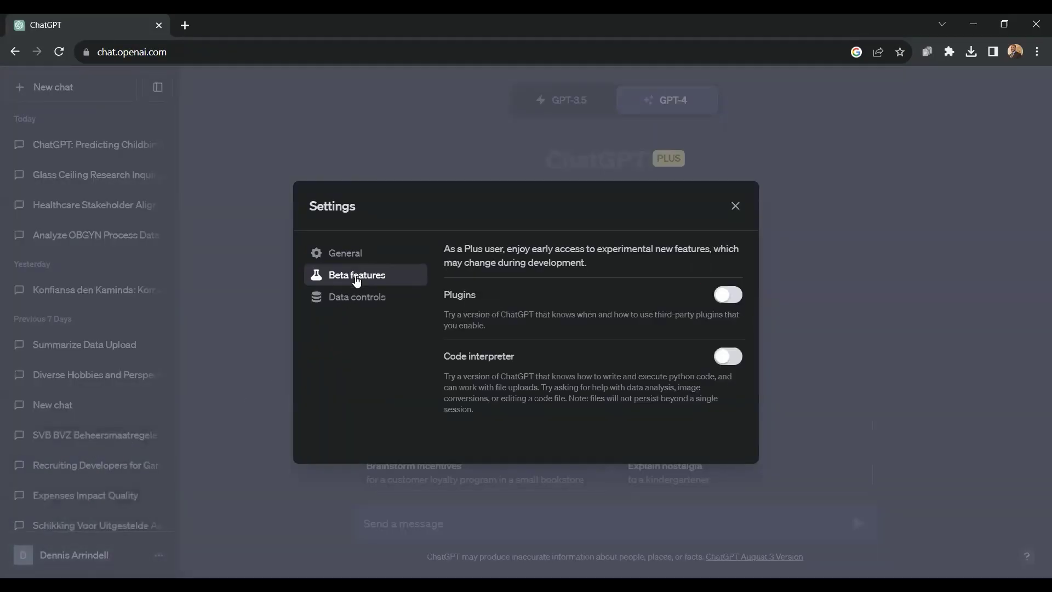
pyautogui.click(730, 363)
pyautogui.click(736, 206)
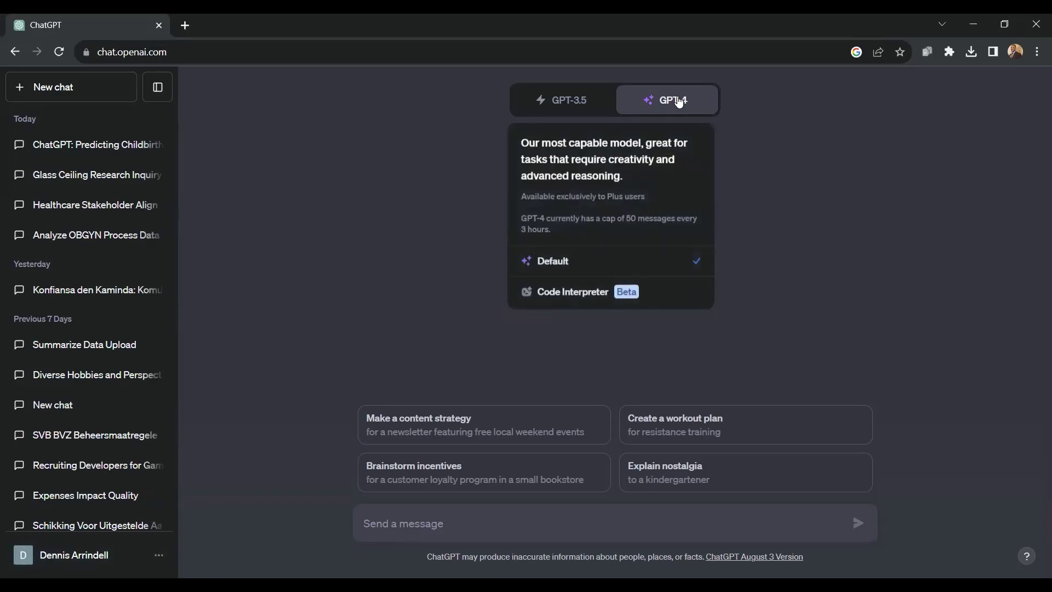
# Start a GPT-4 Code Interpreter chat and submit the file "OBGYN_v2 - for process mining (1).csv"
pyautogui.click(568, 298)
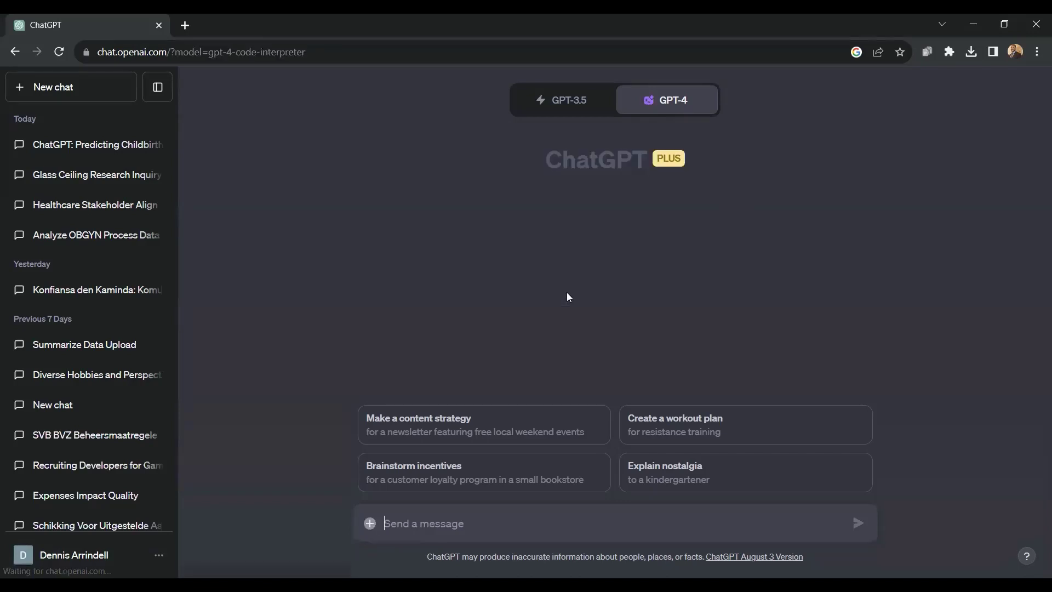
pyautogui.click(373, 524)
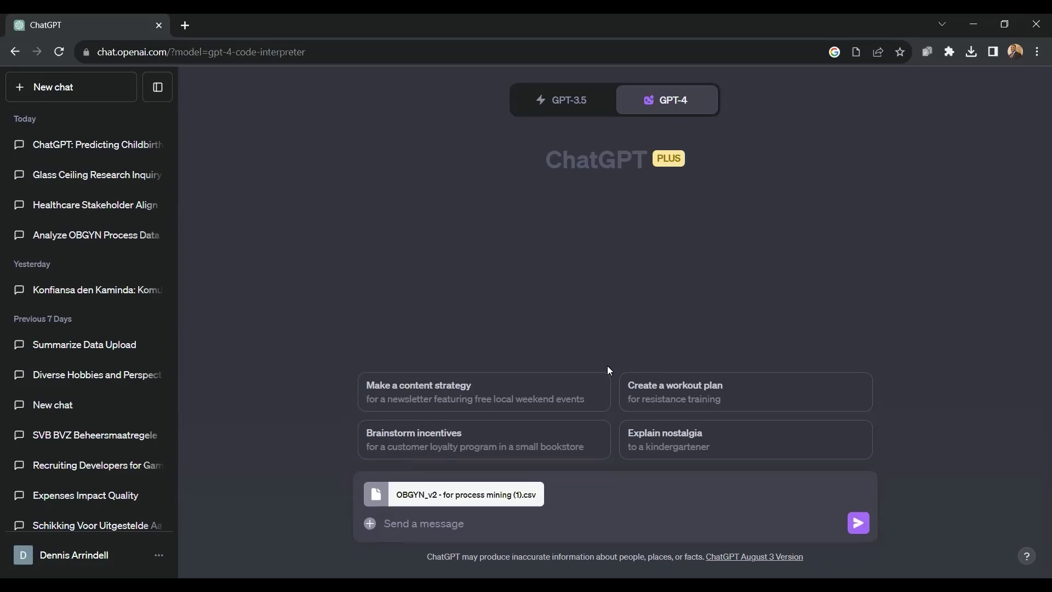
pyautogui.click(859, 524)
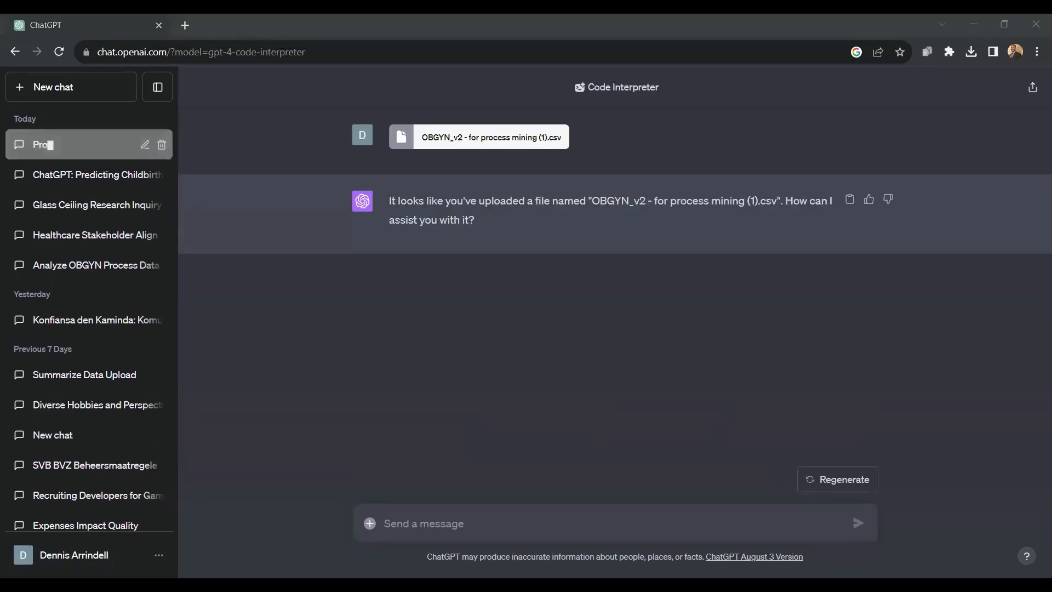
# Hide the chat history sidebar and ask for a list of the columns included in this dataset
pyautogui.click(128, 554)
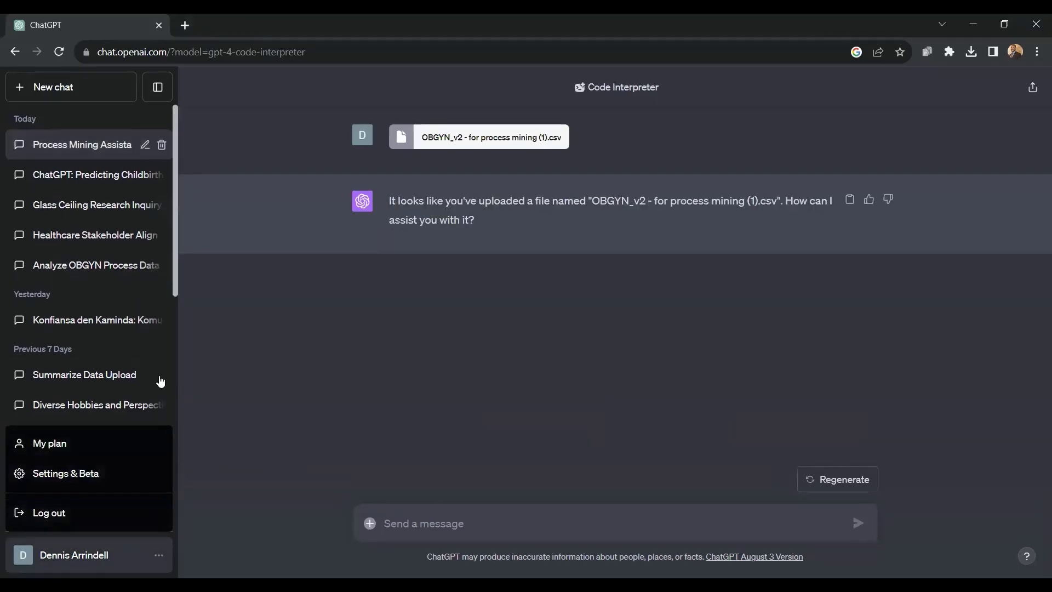
pyautogui.click(158, 87)
pyautogui.hotkey('ctrl', '+')
pyautogui.hotkey('ctrl', '+')
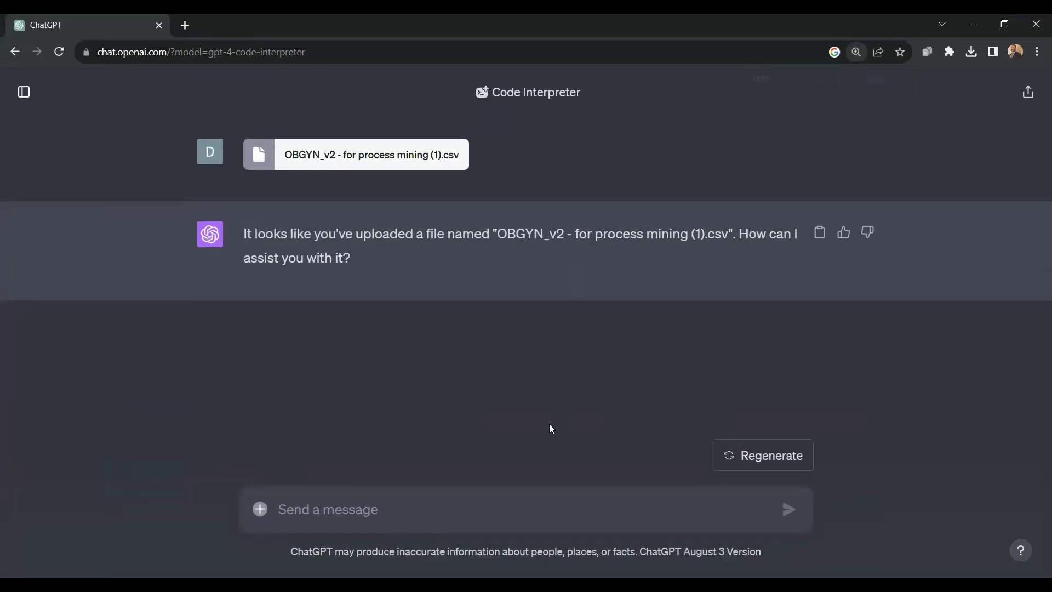
pyautogui.write('please provide a list of the columns included in this dataset')
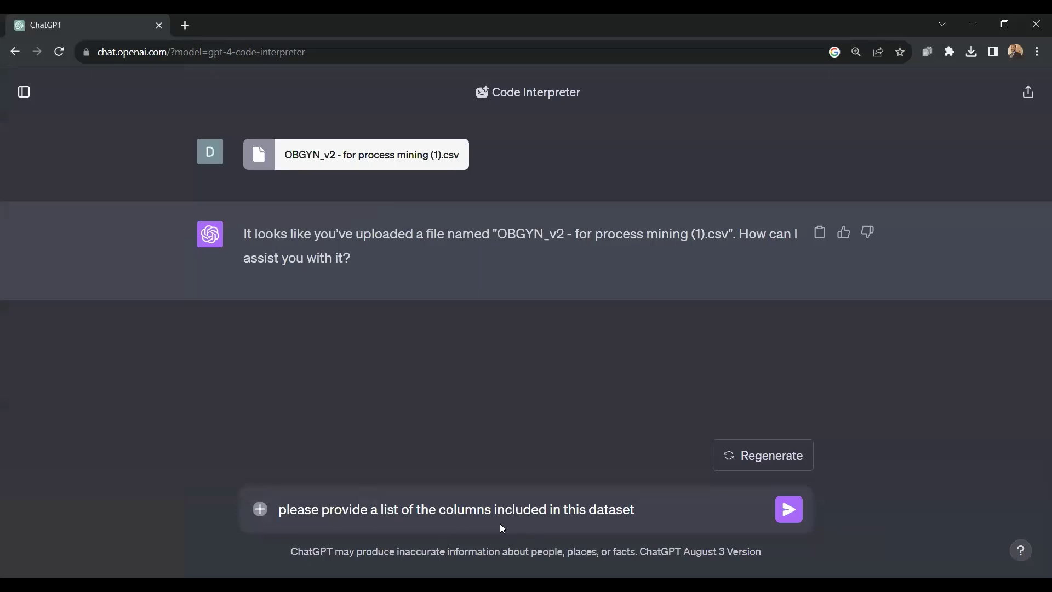
pyautogui.click(790, 511)
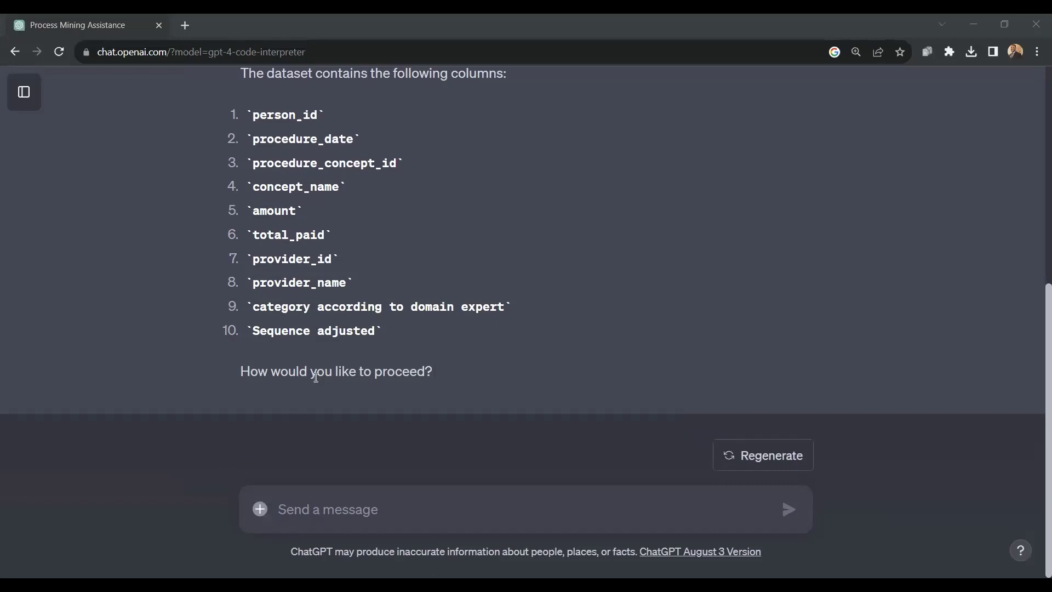
# Show the work behind the column list and examine its Python code and result
pyautogui.scroll(4, 316, 378)
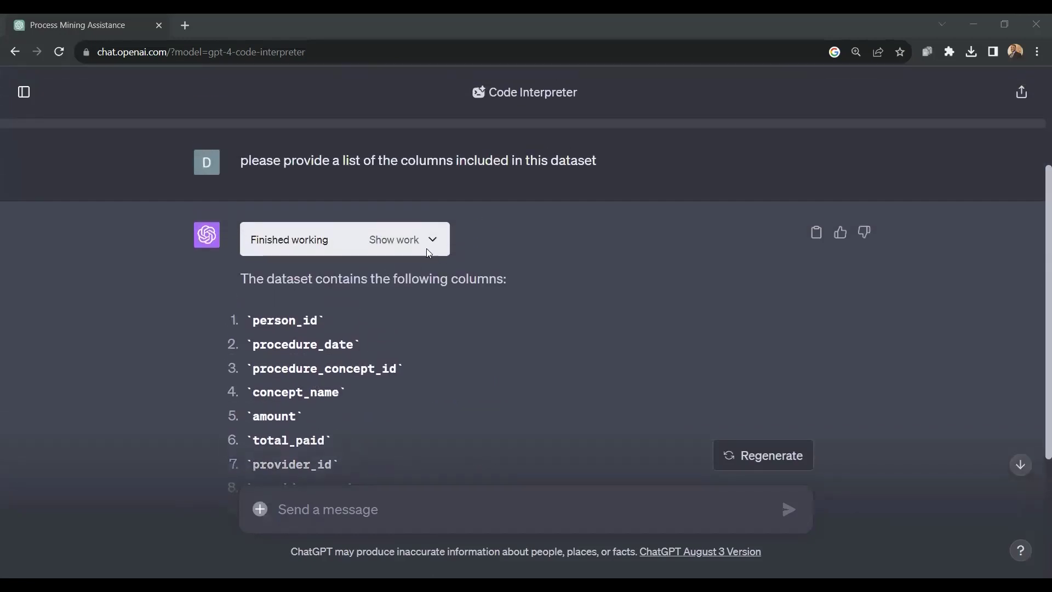
pyautogui.click(434, 241)
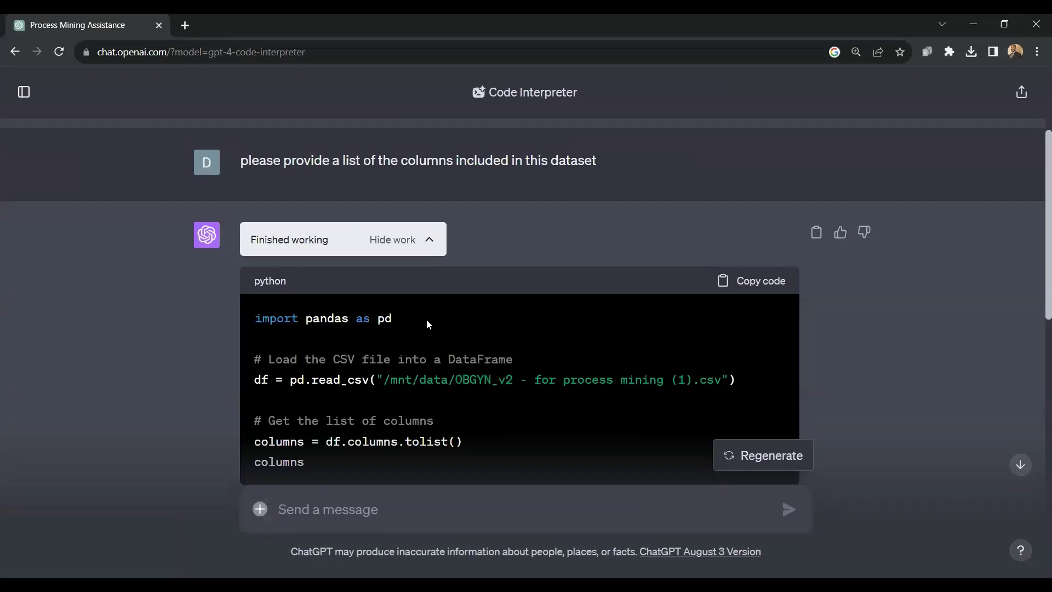
pyautogui.scroll(-3, 426, 319)
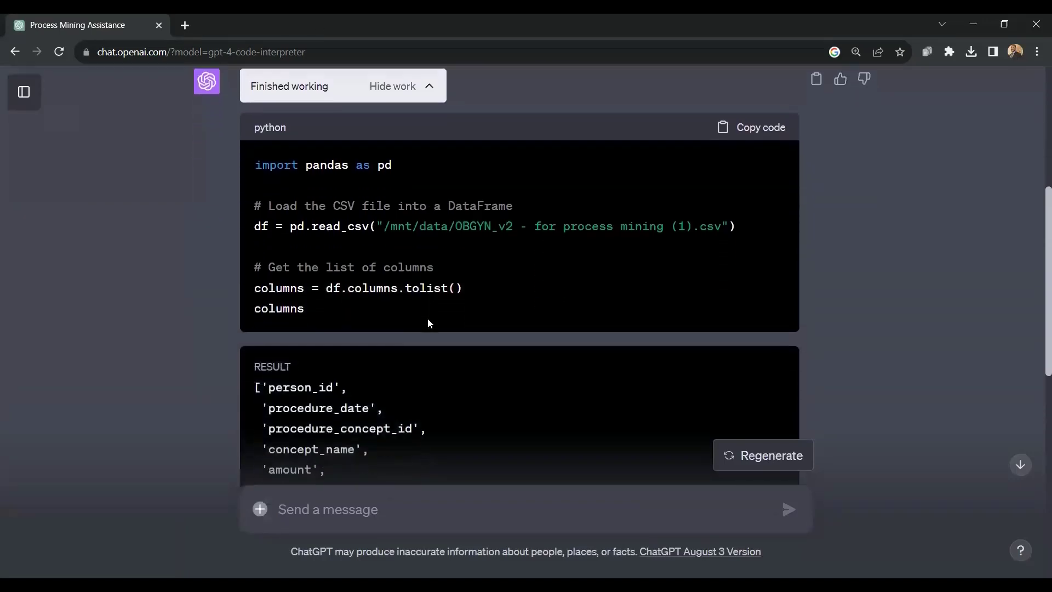
pyautogui.scroll(-1, 428, 322)
pyautogui.scroll(-3, 428, 320)
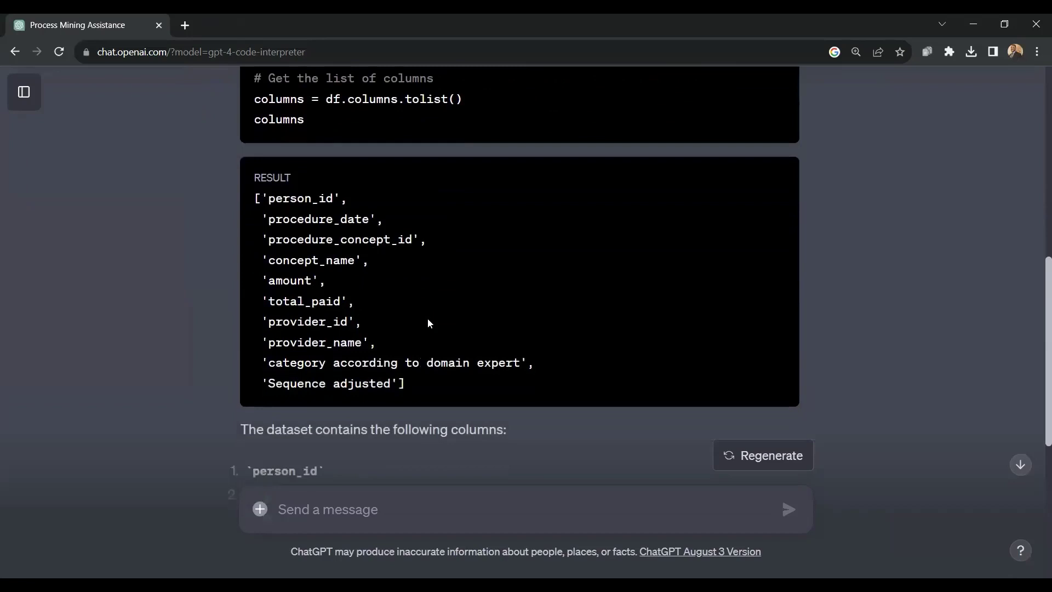
pyautogui.scroll(4, 428, 320)
pyautogui.scroll(1, 428, 323)
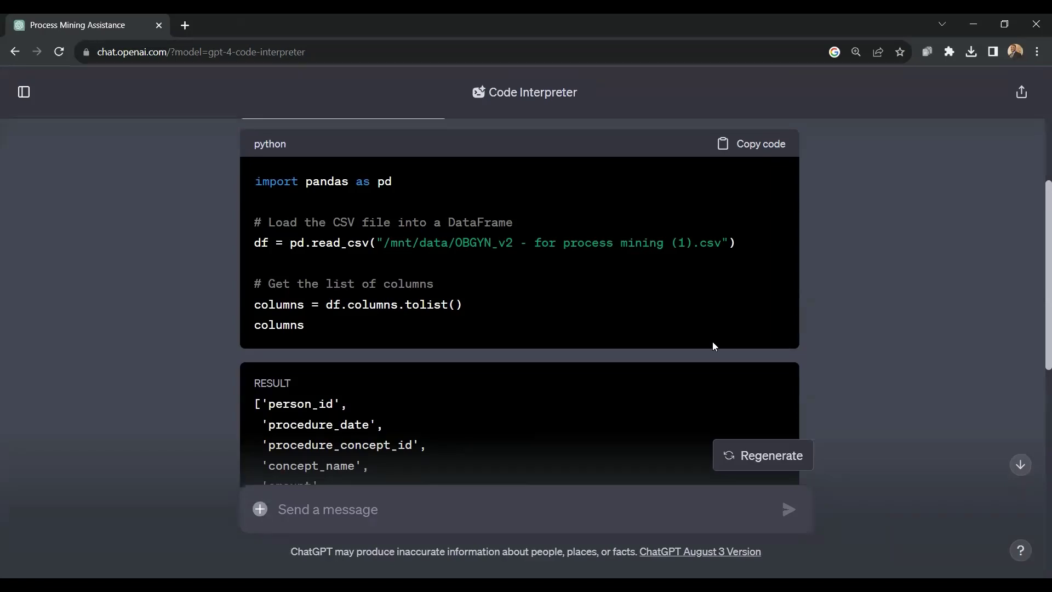
pyautogui.scroll(1, 716, 348)
# Request a tidy dataset with one row per 'person_id', 'category according to domain expert' names as columns, and the sum of 'amount' as values
pyautogui.scroll(-10, 716, 348)
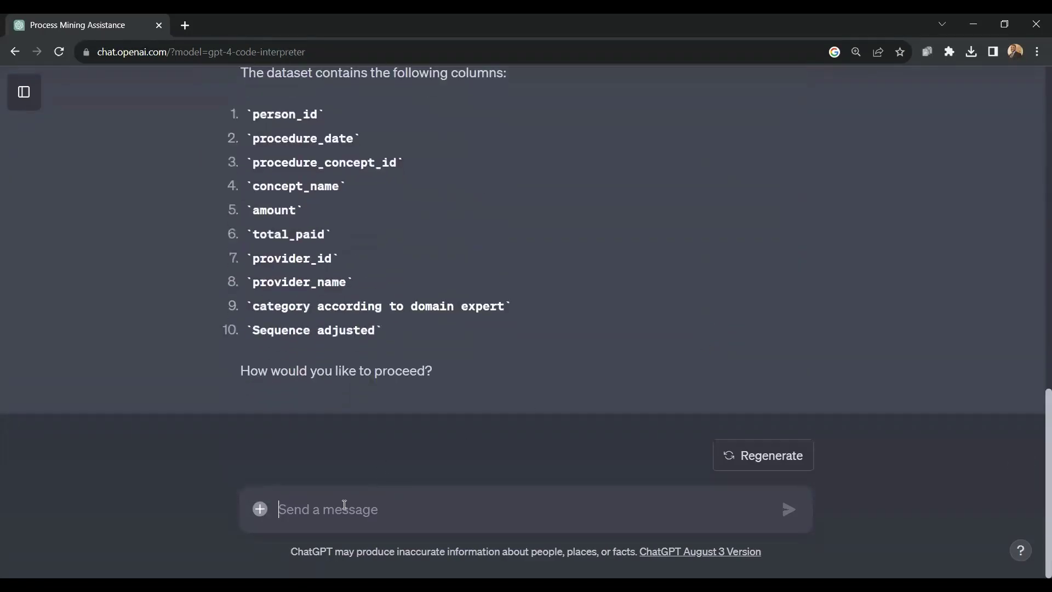
pyautogui.write("Please transform this dataset into a tidy dataset, using the following parameters: Each 'person_id' is a unique observer row. The names in the column 'category according to domain expert' should become the names of individual columns. The values in these columns should be the sum of 'amount'")
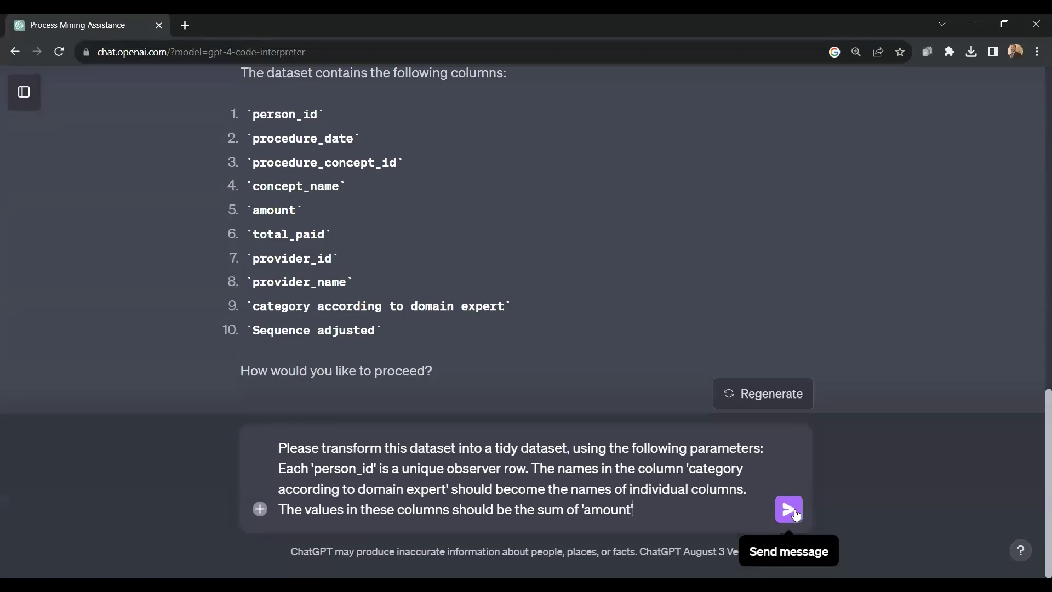
pyautogui.click(795, 512)
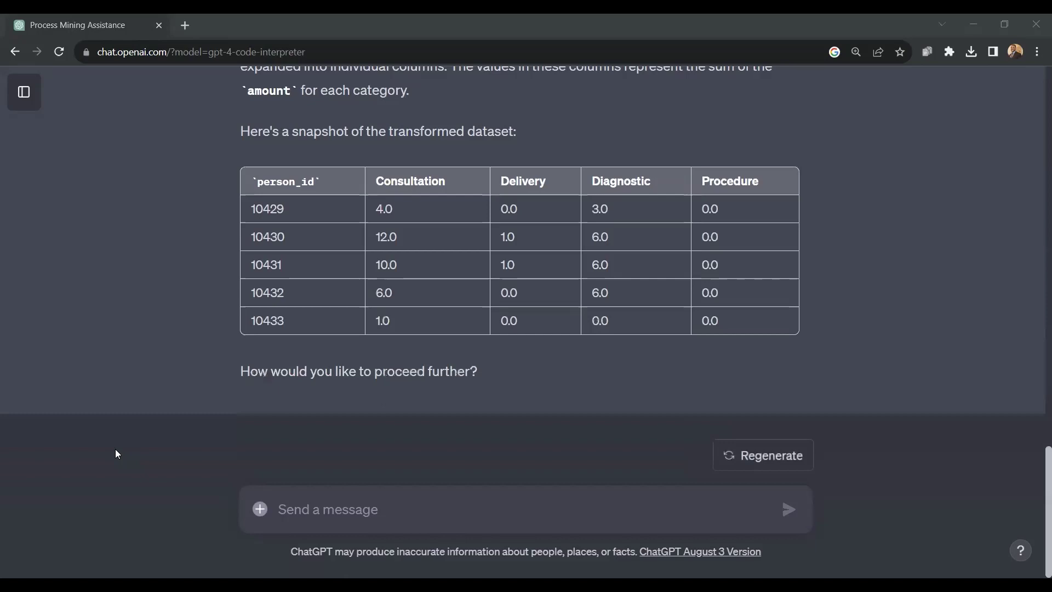
# Request binary values in the 'delivery' column: '1' for anything above zero, '0' for anything else, including empty values
pyautogui.scroll(2, 142, 369)
pyautogui.scroll(2, 141, 369)
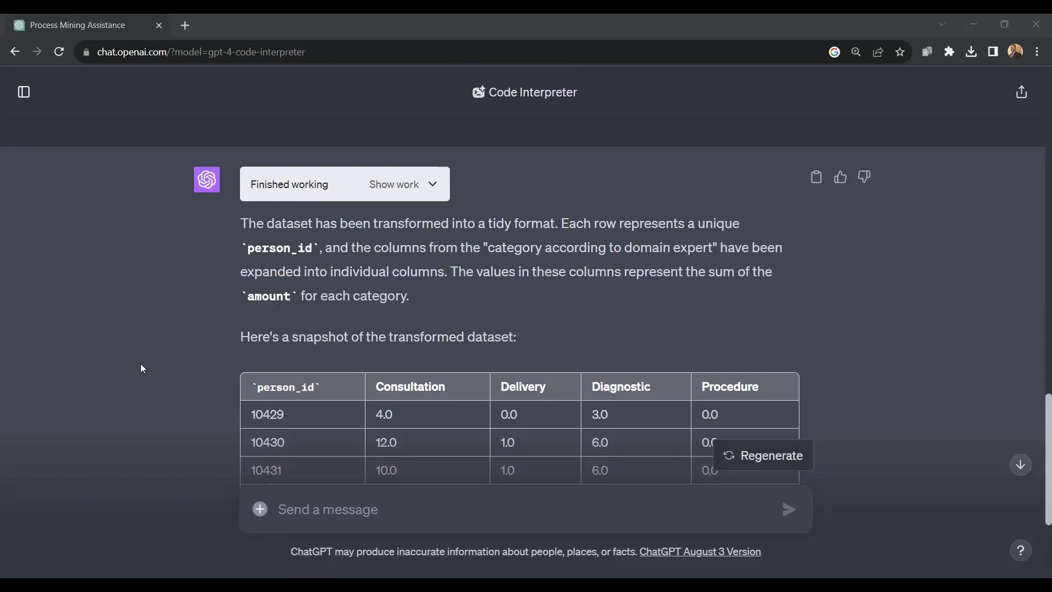
pyautogui.scroll(-4, 140, 369)
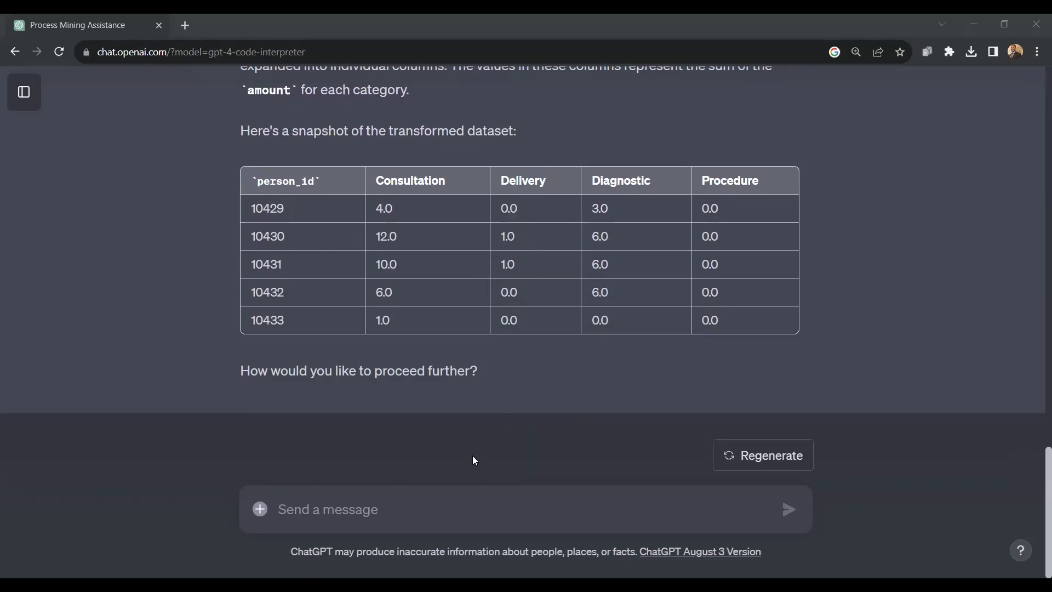
pyautogui.click(369, 508)
pyautogui.write("please change the values in the column 'delivery' to binary values. Anything that is more than the value zero should be labeled as '1'. Anything else, including empty values, should be labeled as '0'.")
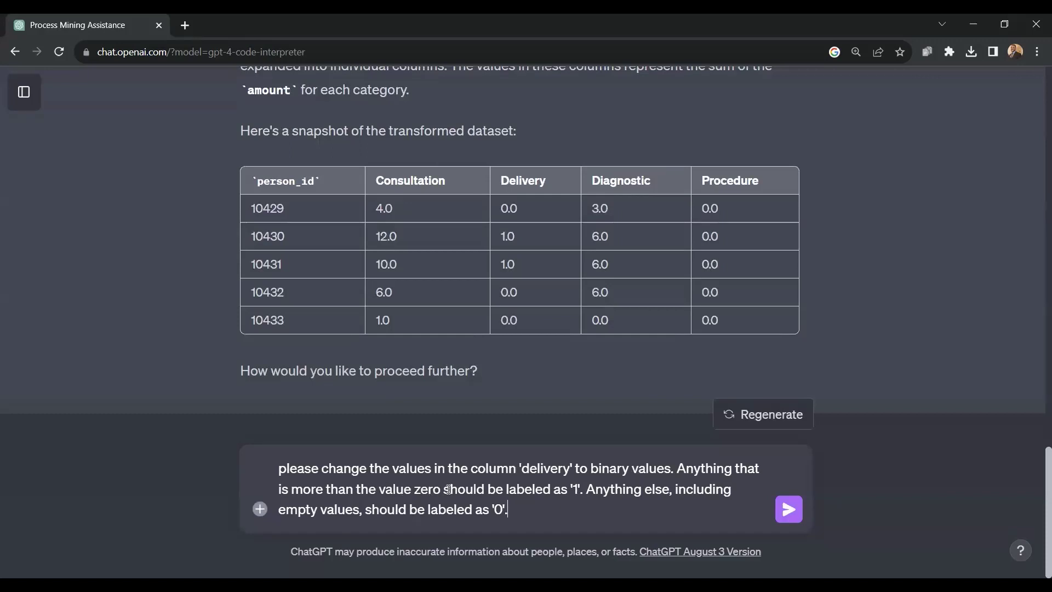
pyautogui.click(789, 511)
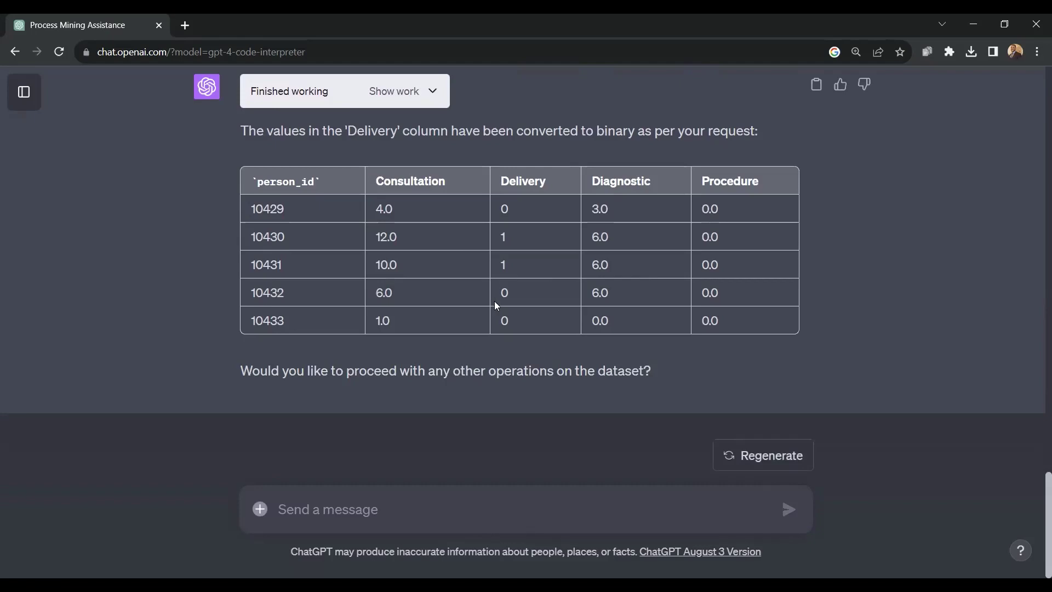
# Show the work for the tidy transformation and the 'Delivery' binary conversion, and examine the Python code and results
pyautogui.scroll(12, 494, 301)
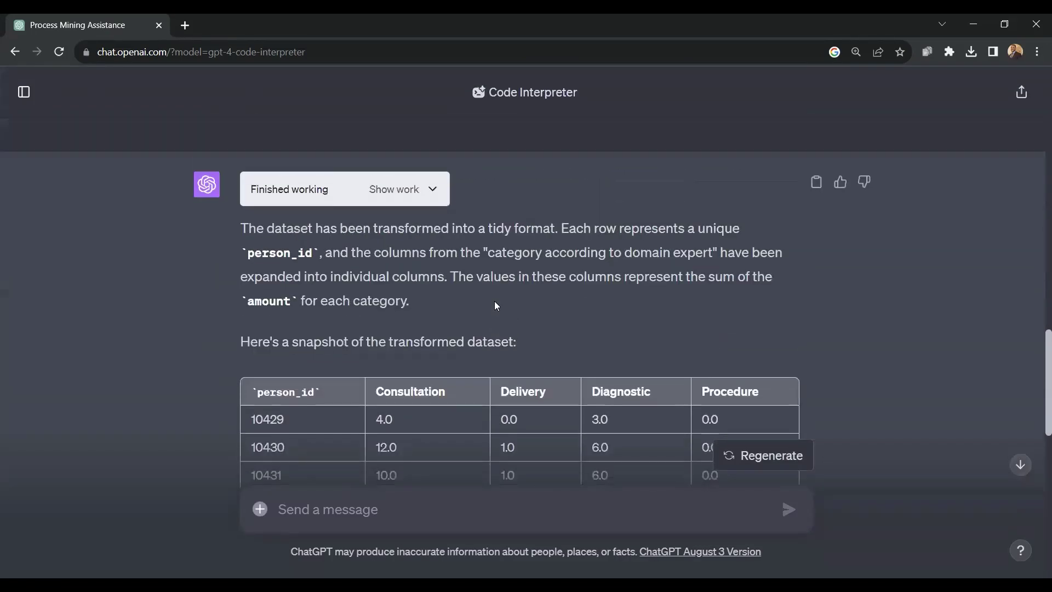
pyautogui.click(433, 189)
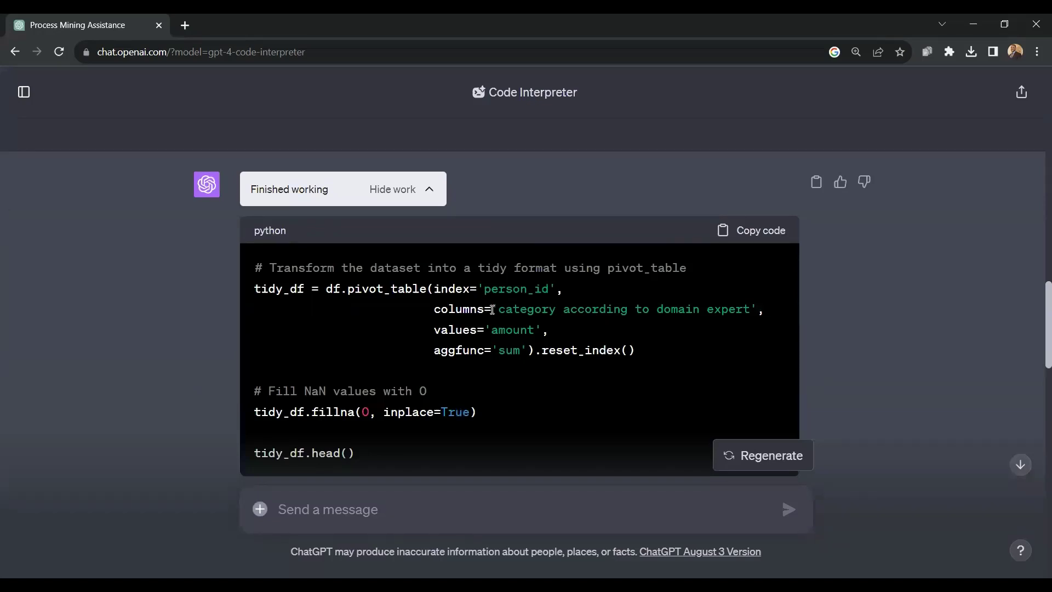
pyautogui.scroll(-4, 492, 310)
pyautogui.scroll(-4, 491, 309)
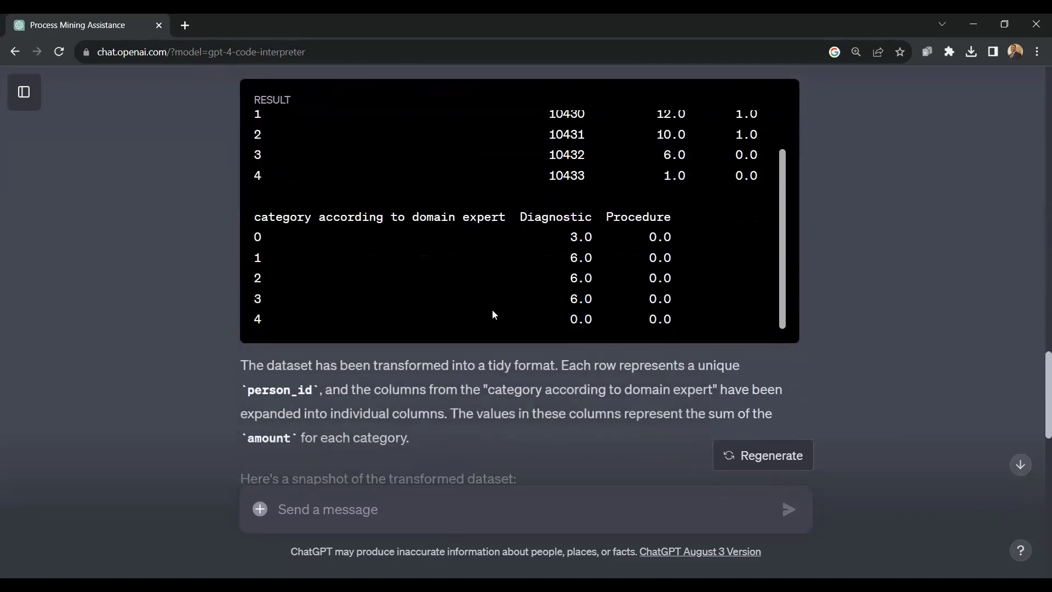
pyautogui.scroll(-8, 517, 376)
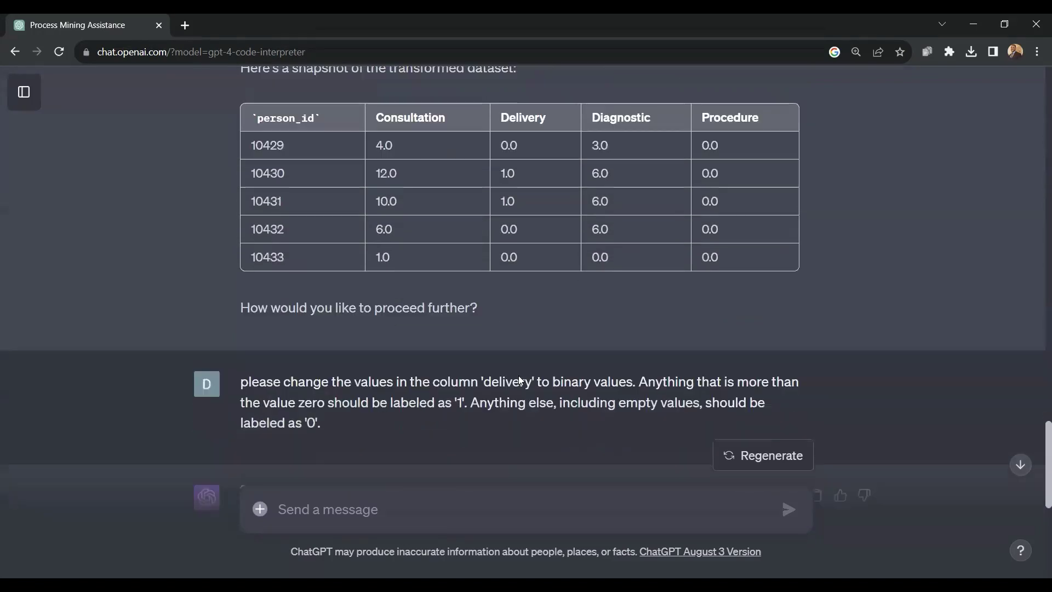
pyautogui.scroll(-4, 519, 376)
pyautogui.click(432, 299)
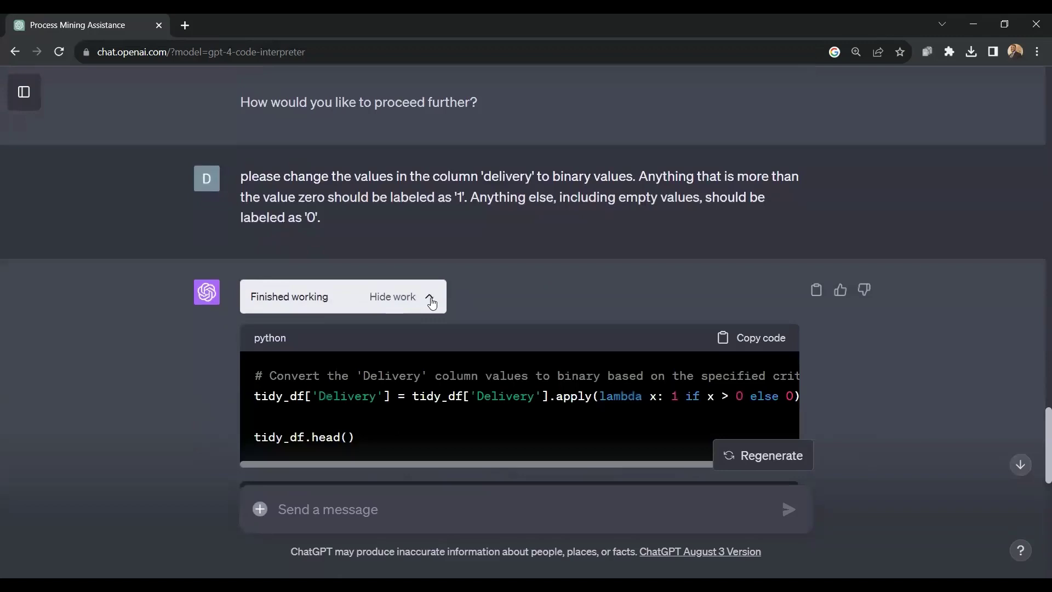
pyautogui.scroll(-3, 488, 367)
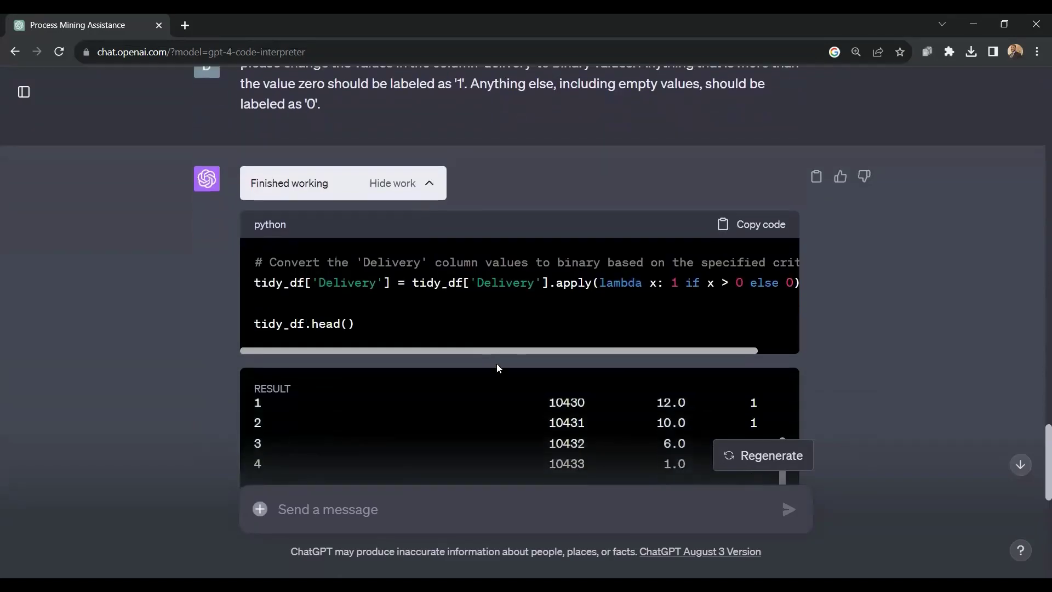
pyautogui.scroll(-1, 497, 363)
pyautogui.moveTo(466, 260); pyautogui.dragTo(557, 256)
# Request a logistic regression that uses the other columns to predict 'deliveries', together with an evaluation matrix
pyautogui.scroll(-8, 540, 304)
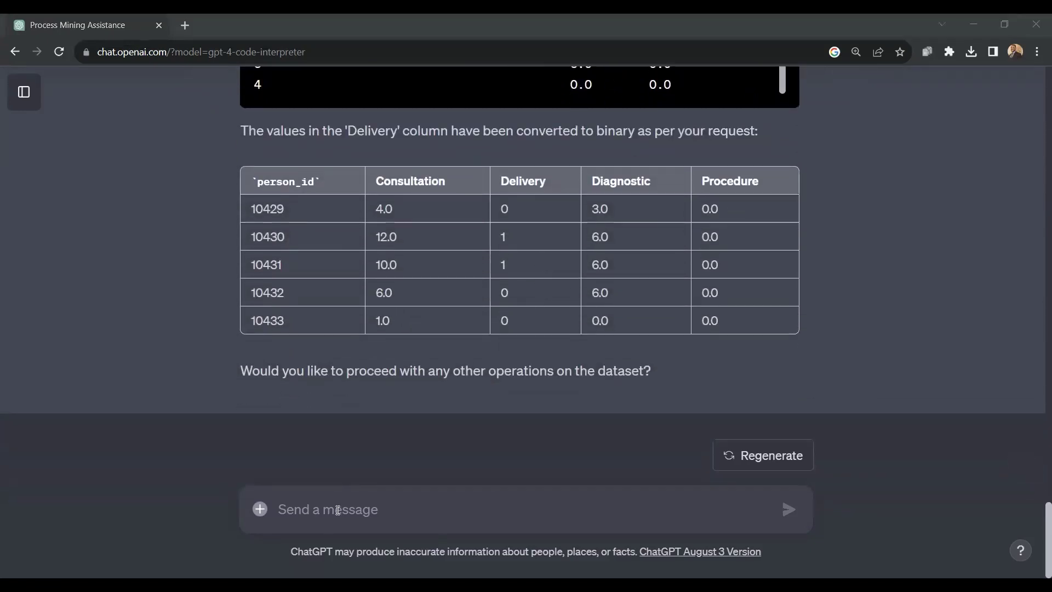
pyautogui.click(338, 510)
pyautogui.write("please conduct a logistic regression, using the other columns to predict 'deliveries'. Provide an evaluation matrix aswell.")
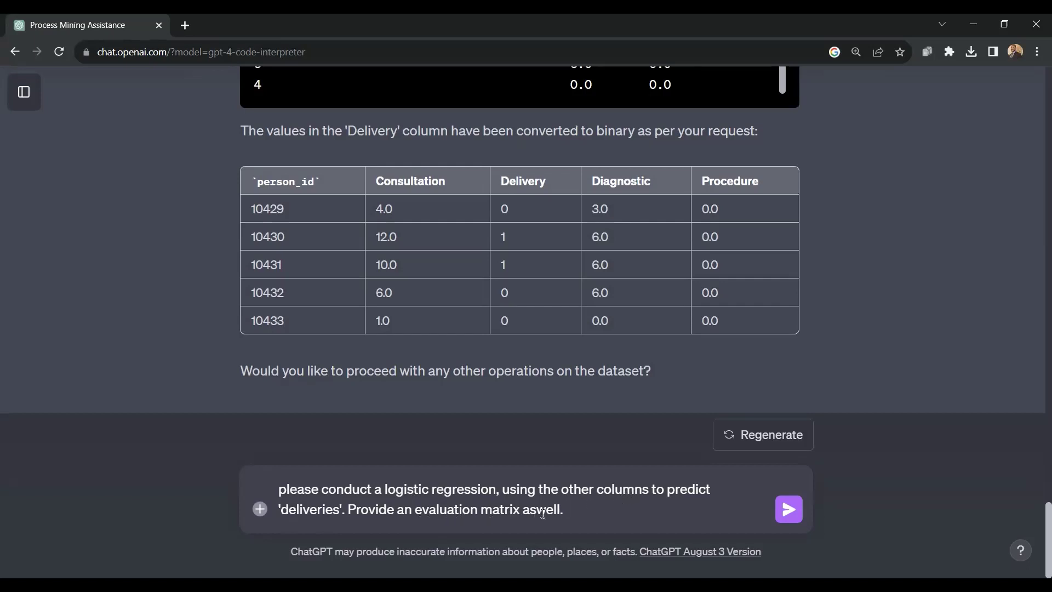
pyautogui.click(794, 512)
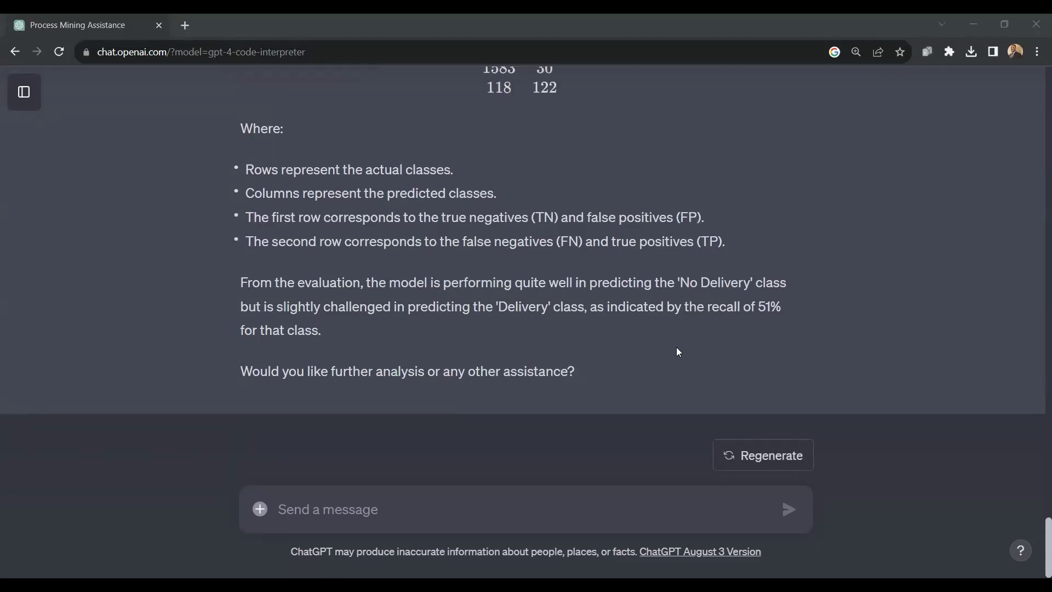
# Review the logistic regression evaluation, covering the accuracy, the classification report for both classes, the confusion matrix and the closing interpretation
pyautogui.scroll(10, 678, 351)
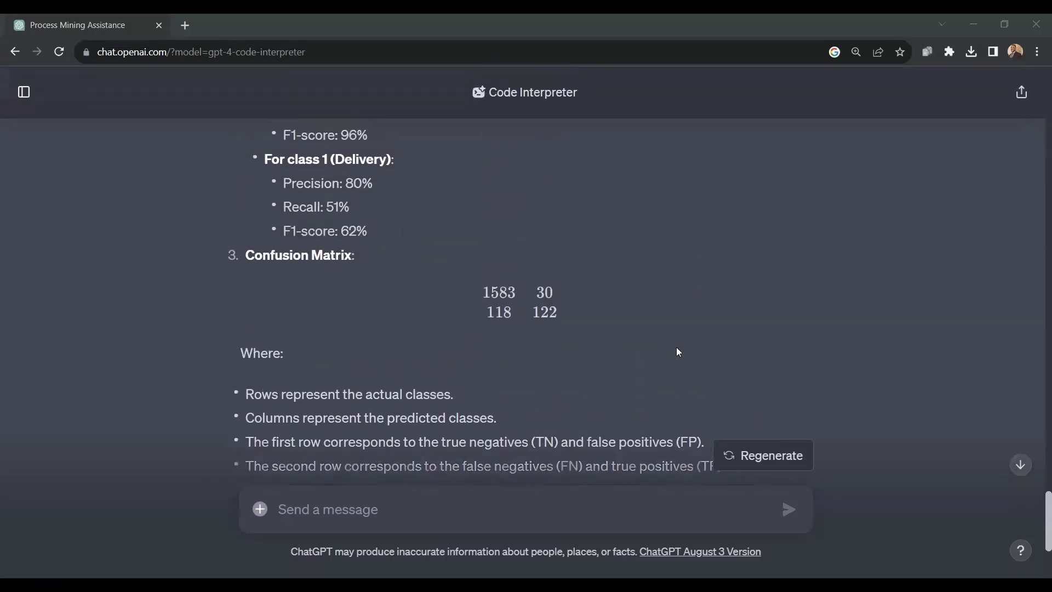
pyautogui.scroll(1, 676, 351)
pyautogui.scroll(-2, 677, 351)
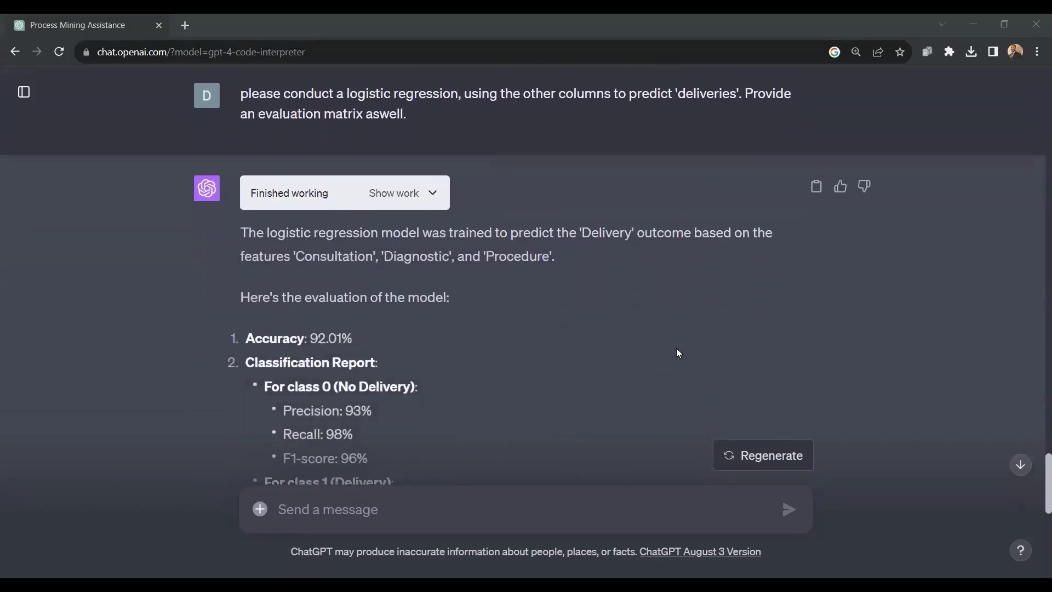
pyautogui.scroll(-1, 678, 353)
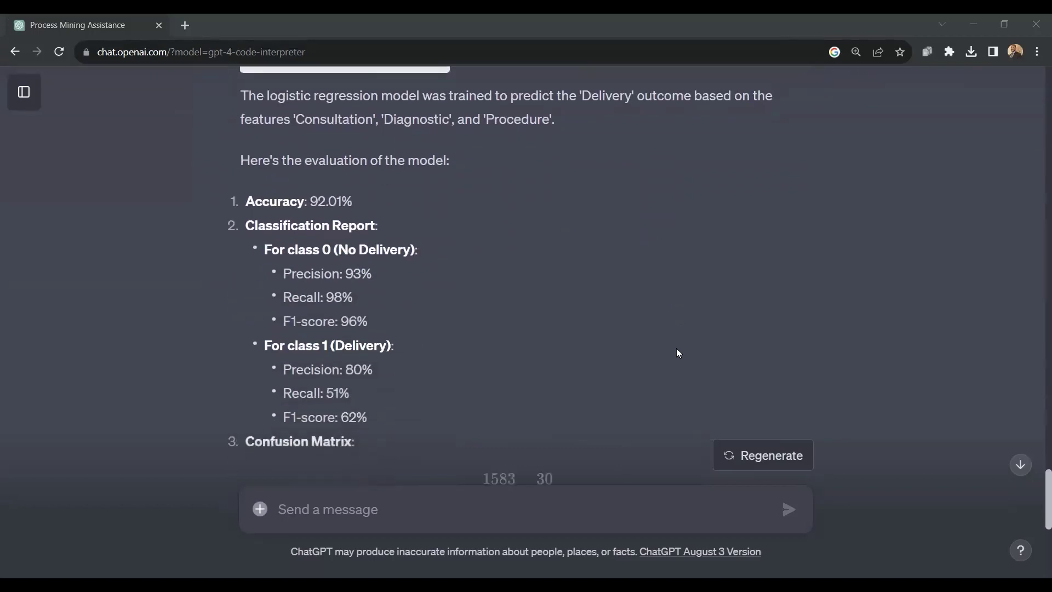
pyautogui.scroll(-4, 678, 352)
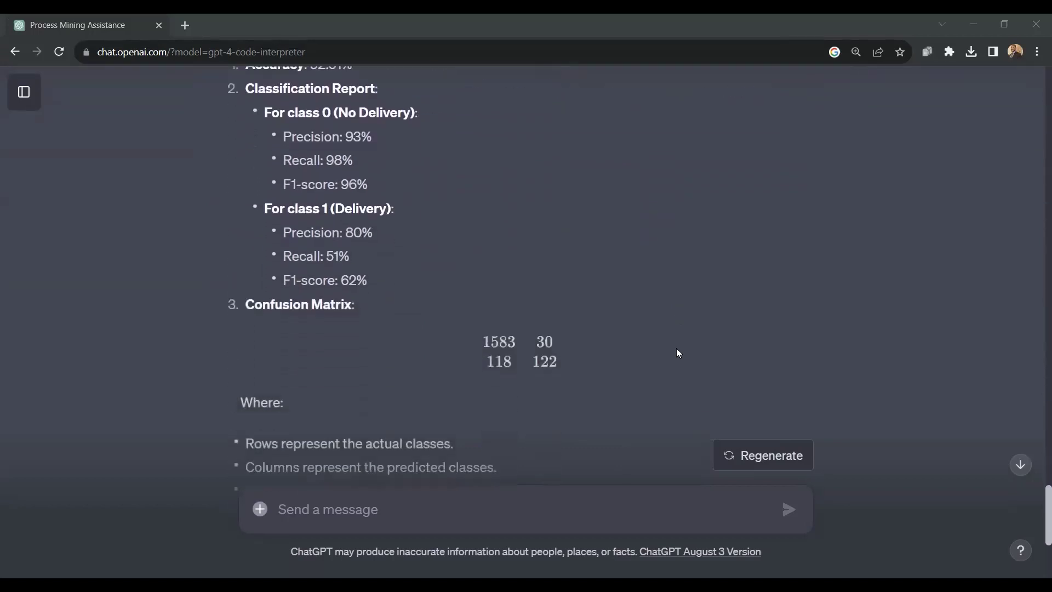
pyautogui.scroll(-3, 678, 352)
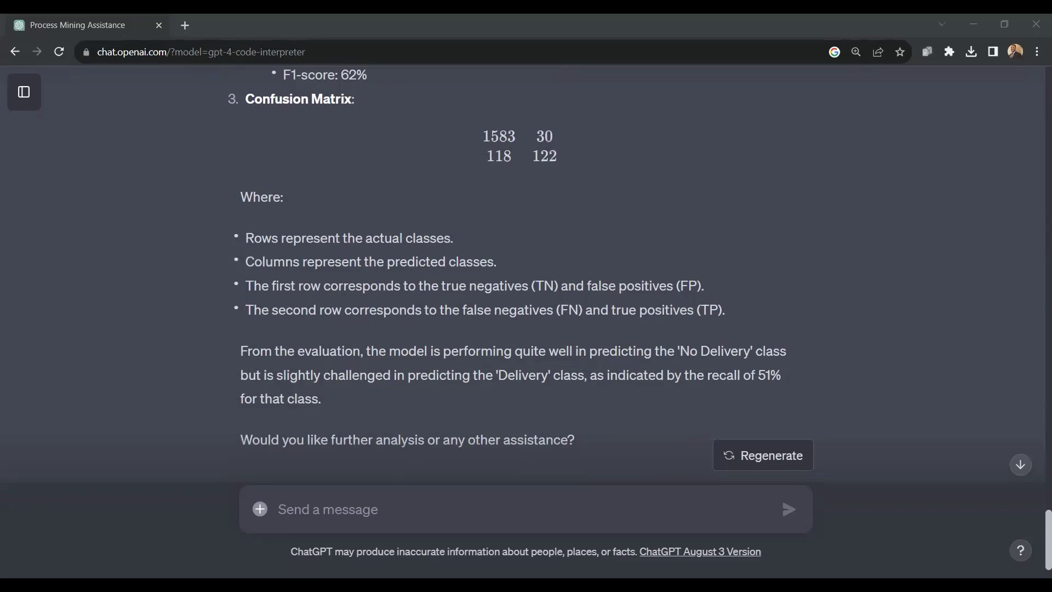
pyautogui.scroll(-1, 729, 360)
pyautogui.scroll(8, 732, 360)
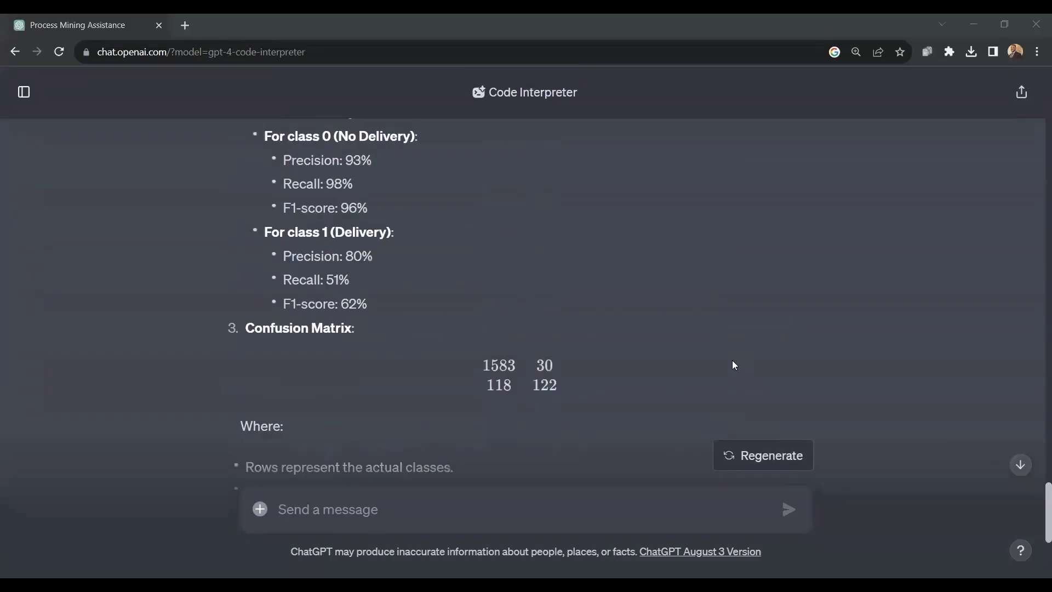
pyautogui.scroll(4, 734, 365)
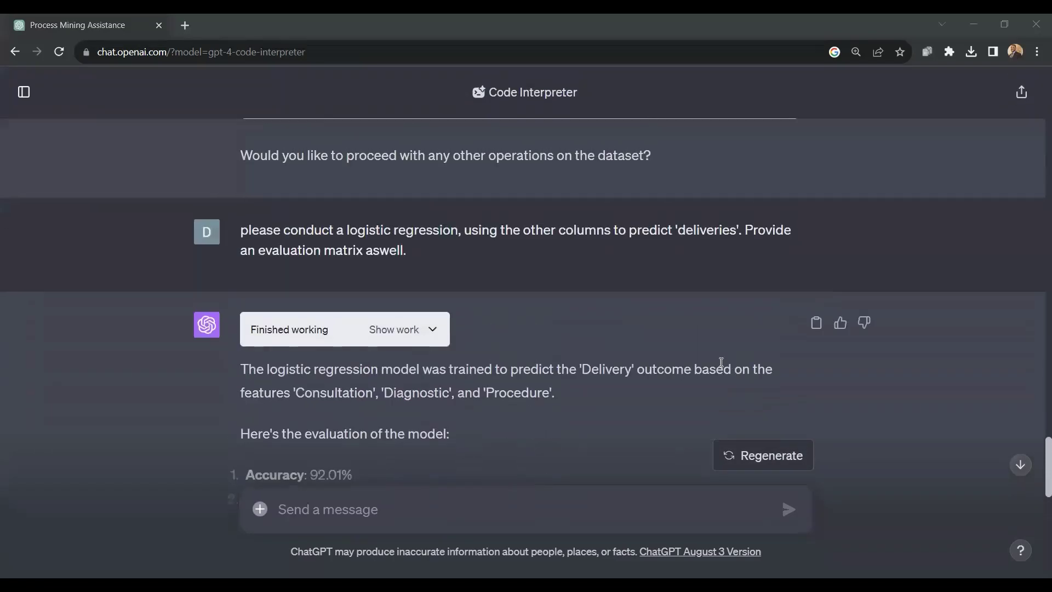
# Show the work for the logistic regression and examine its Python code, raw result and written evaluation
pyautogui.click(431, 331)
pyautogui.scroll(-2, 585, 405)
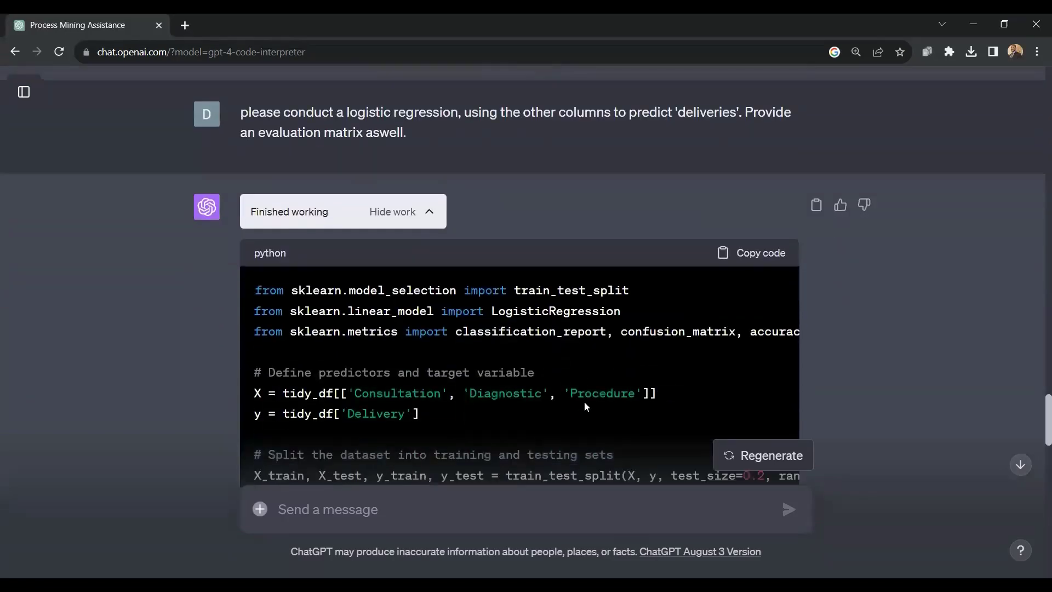
pyautogui.scroll(-3, 584, 406)
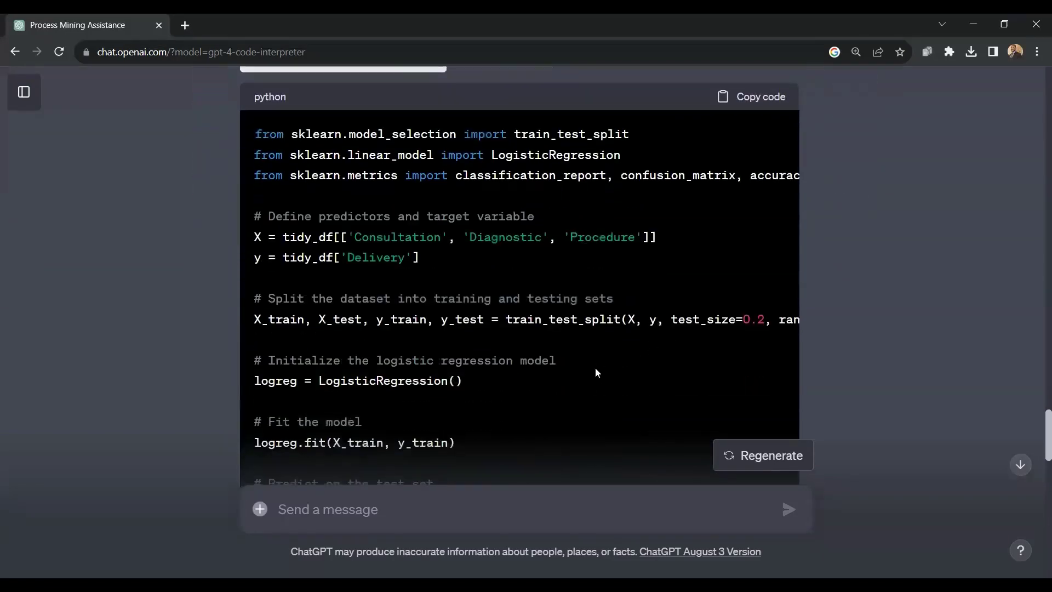
pyautogui.scroll(-4, 596, 373)
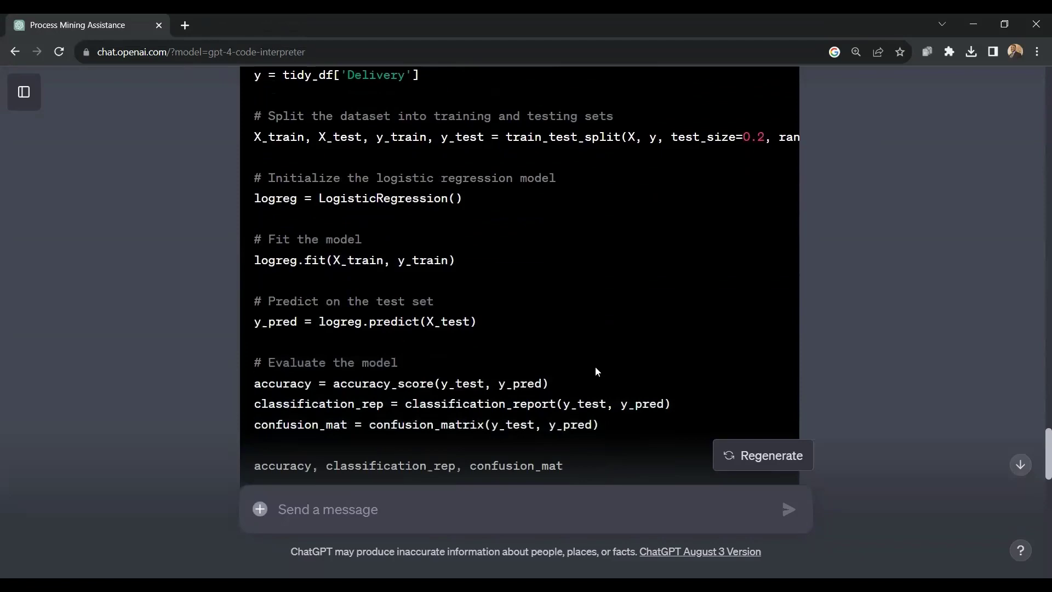
pyautogui.scroll(-4, 595, 366)
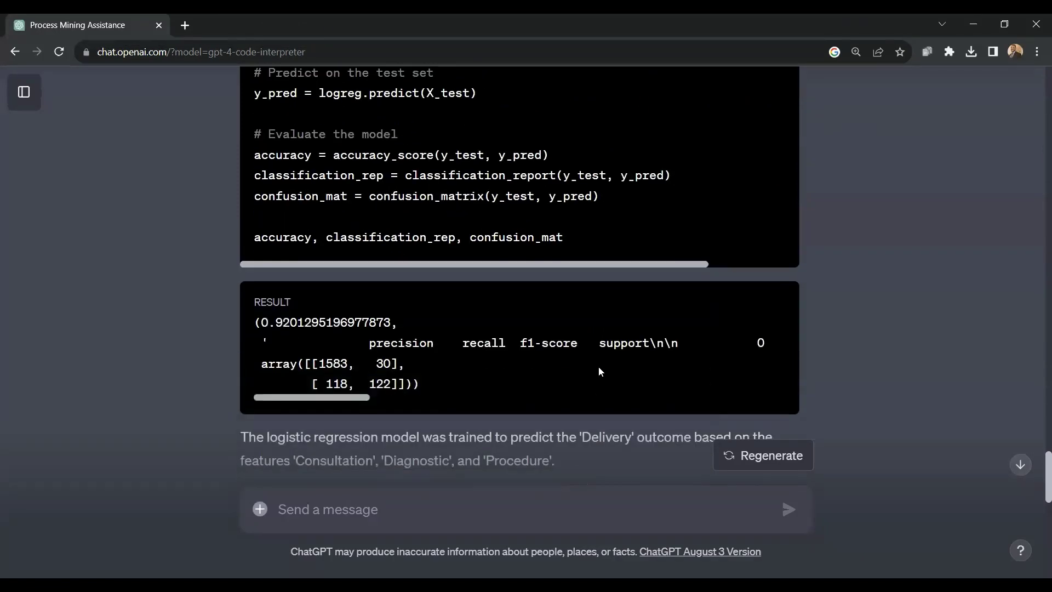
pyautogui.scroll(-2, 598, 367)
pyautogui.scroll(-12, 827, 382)
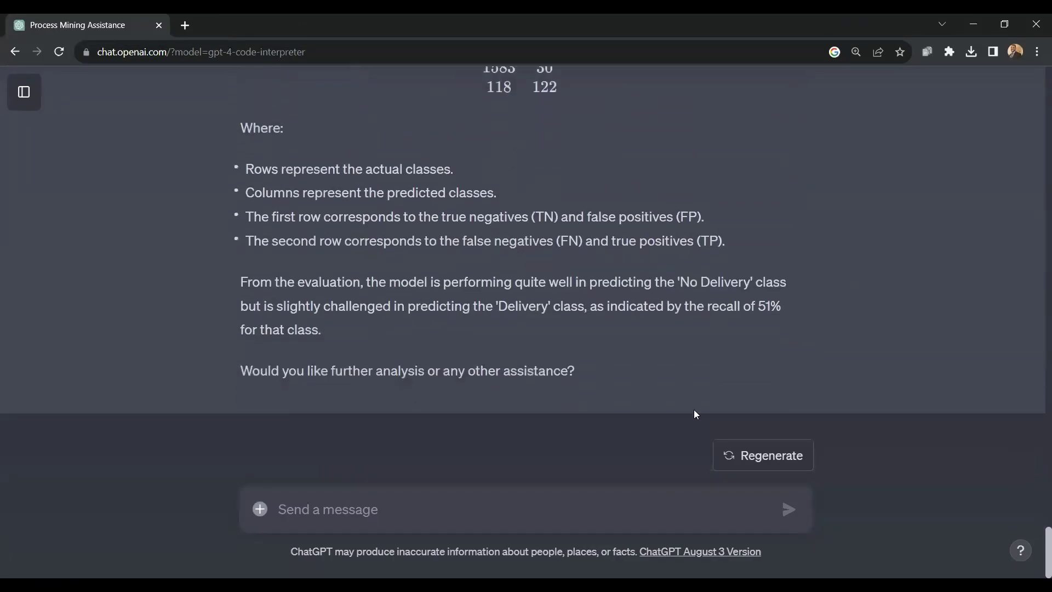
# Request the confusion matrix with headers that make clear what the values represent
pyautogui.scroll(4, 548, 334)
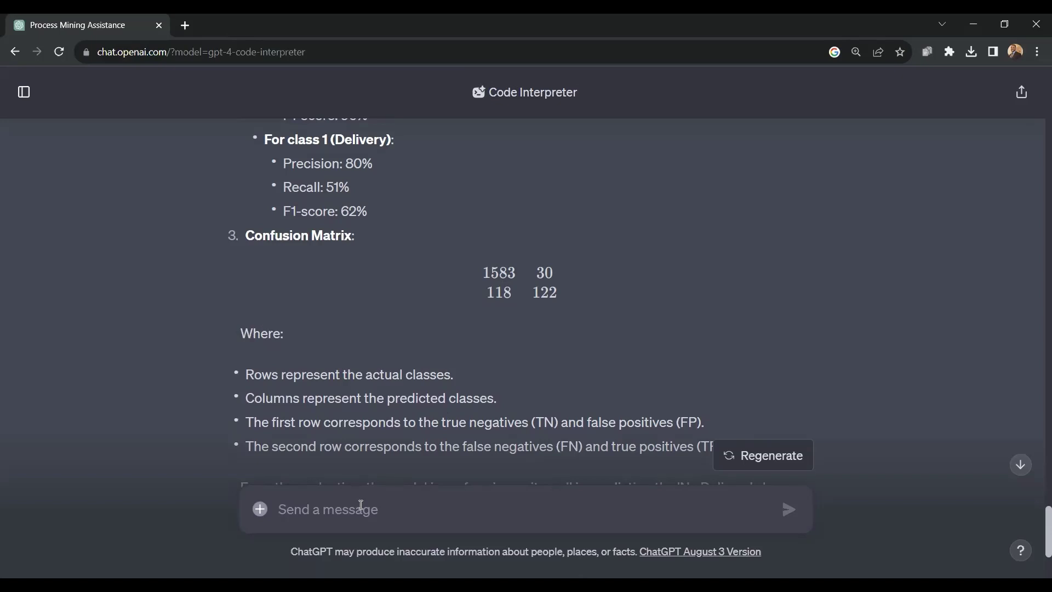
pyautogui.write('please provide the confusion matrix with headers so I can read what the values represent')
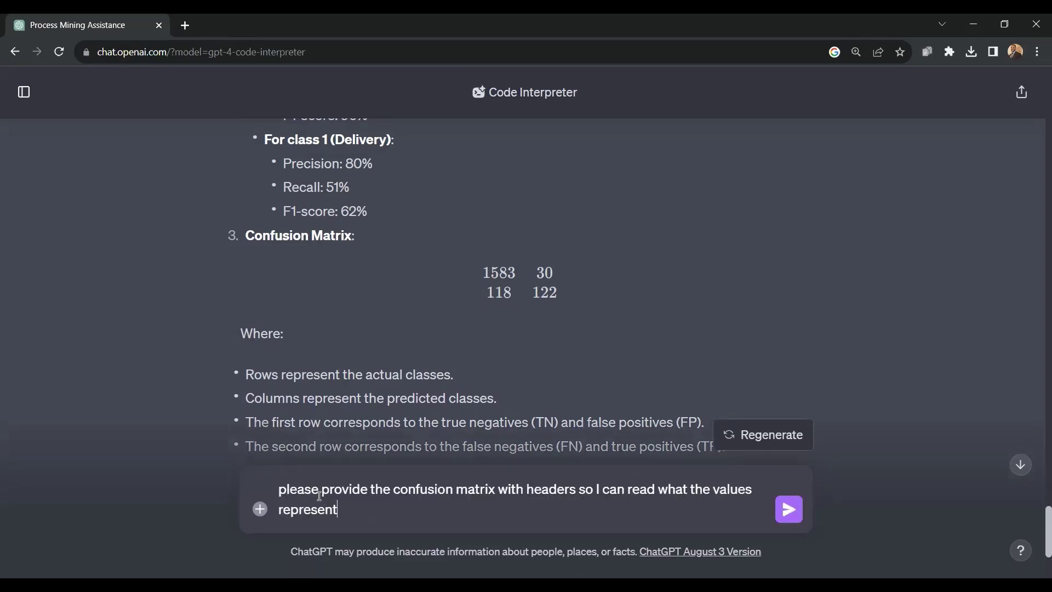
pyautogui.moveTo(247, 234); pyautogui.dragTo(359, 239)
pyautogui.click(788, 510)
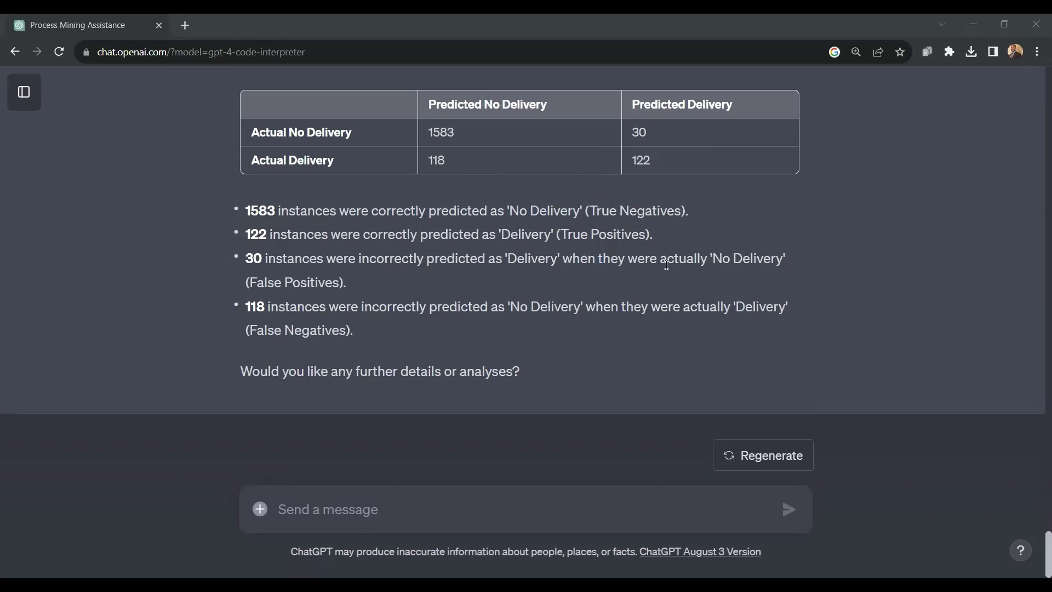
# Show the work for the confusion matrix with headers and examine the code, the labelled table and the explanation of each value
pyautogui.scroll(5, 666, 265)
pyautogui.scroll(-2, 666, 265)
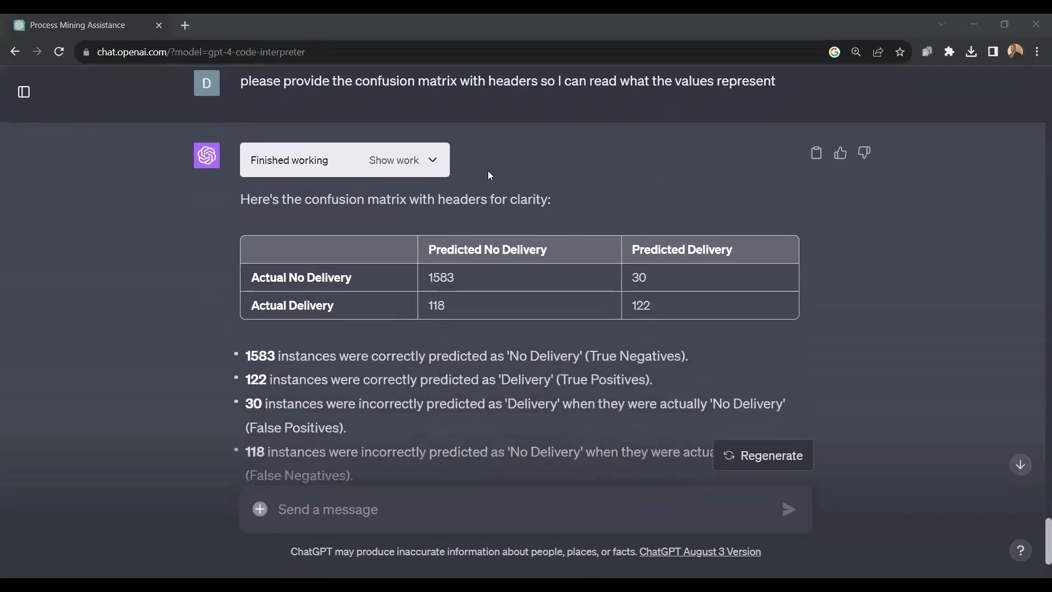
pyautogui.click(433, 156)
pyautogui.scroll(-2, 562, 276)
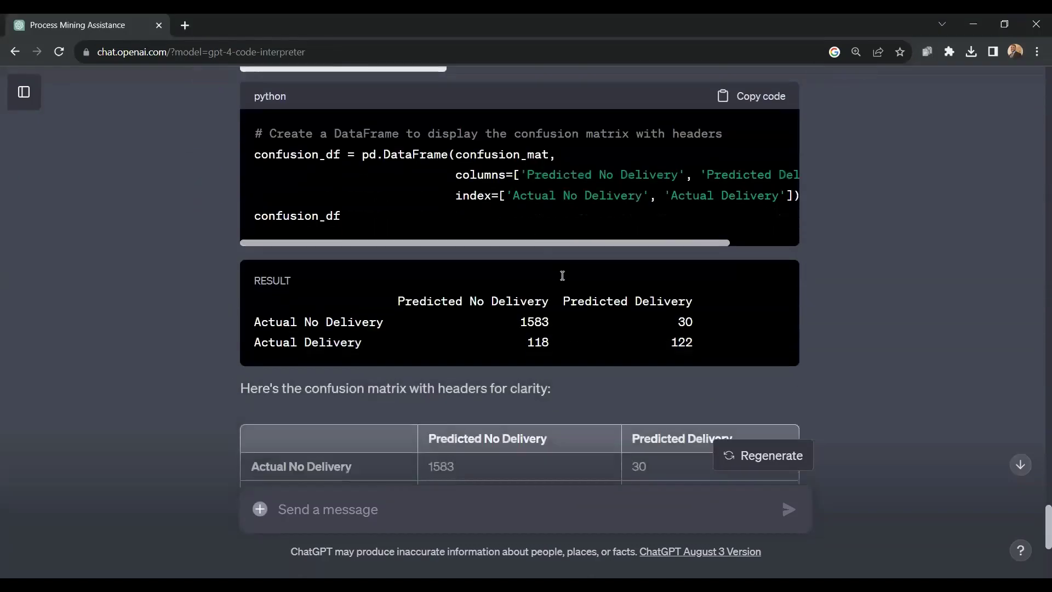
pyautogui.scroll(-6, 563, 275)
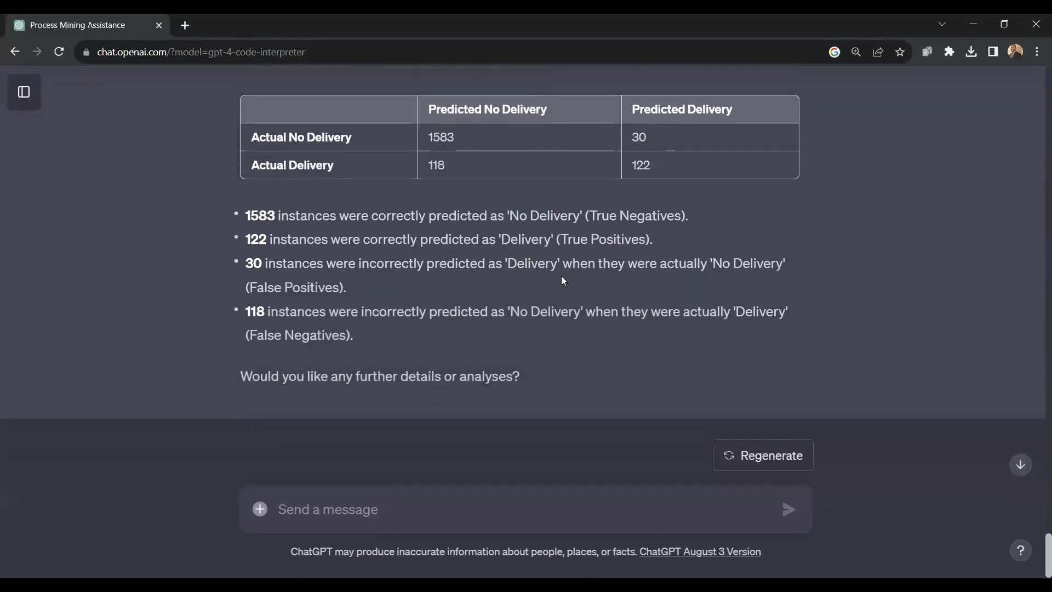
pyautogui.scroll(-1, 561, 275)
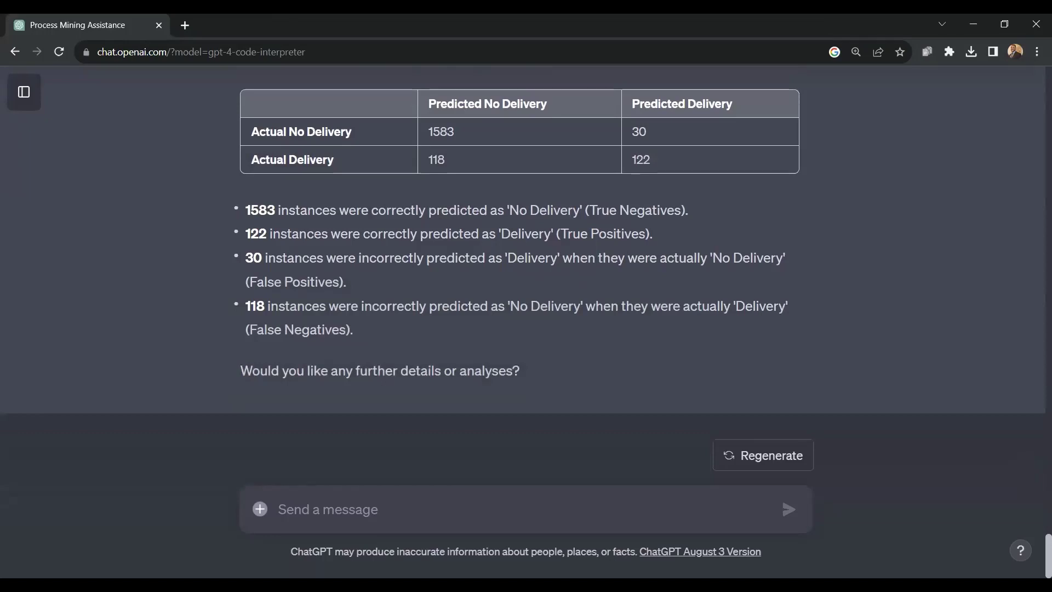
# Request 3 recommended, relevant visualizations based on this information, and review the resulting charts with their explanations
pyautogui.click(378, 505)
pyautogui.write('Using this information, please recommend and provide 3 relevant visualizations.')
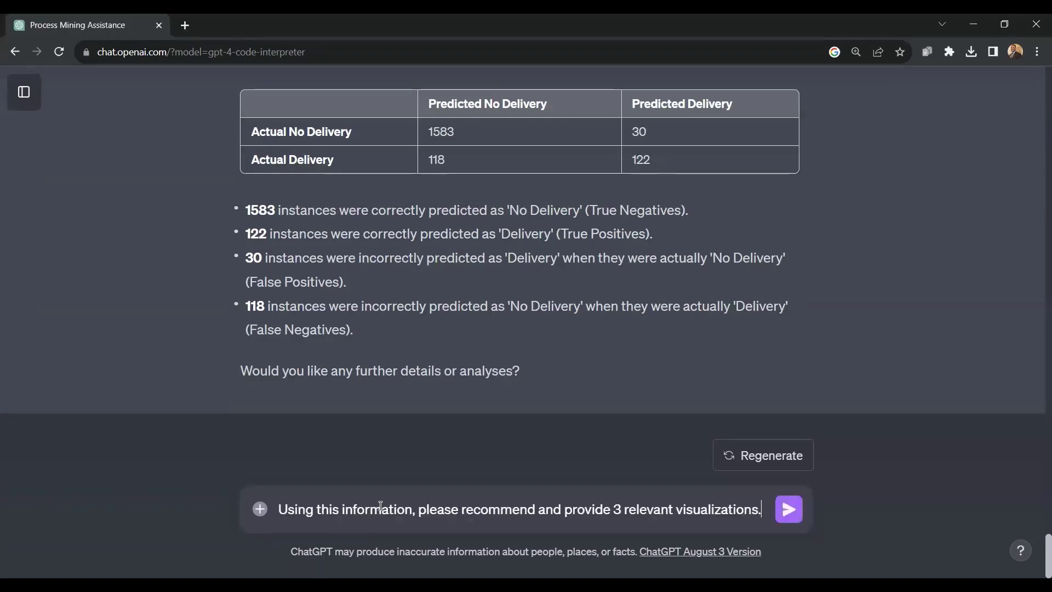
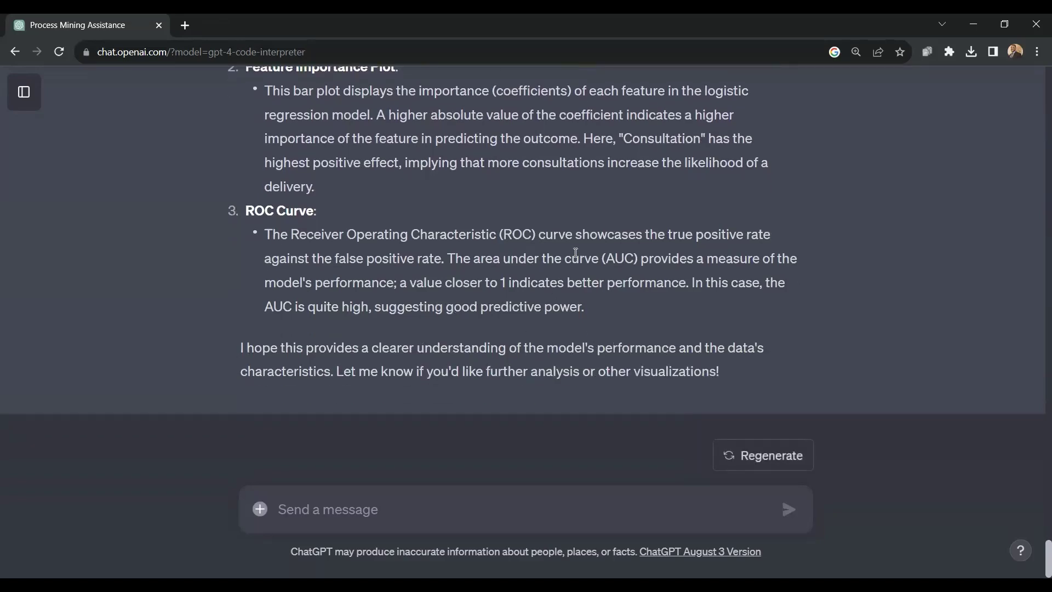
pyautogui.scroll(8, 575, 264)
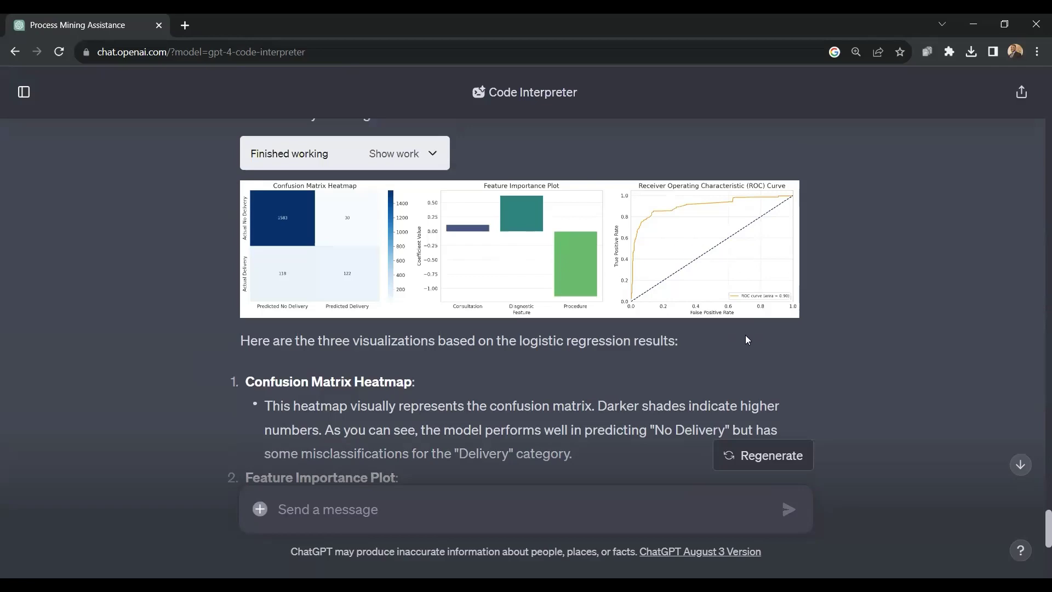
pyautogui.scroll(-6, 746, 336)
pyautogui.scroll(-2, 746, 336)
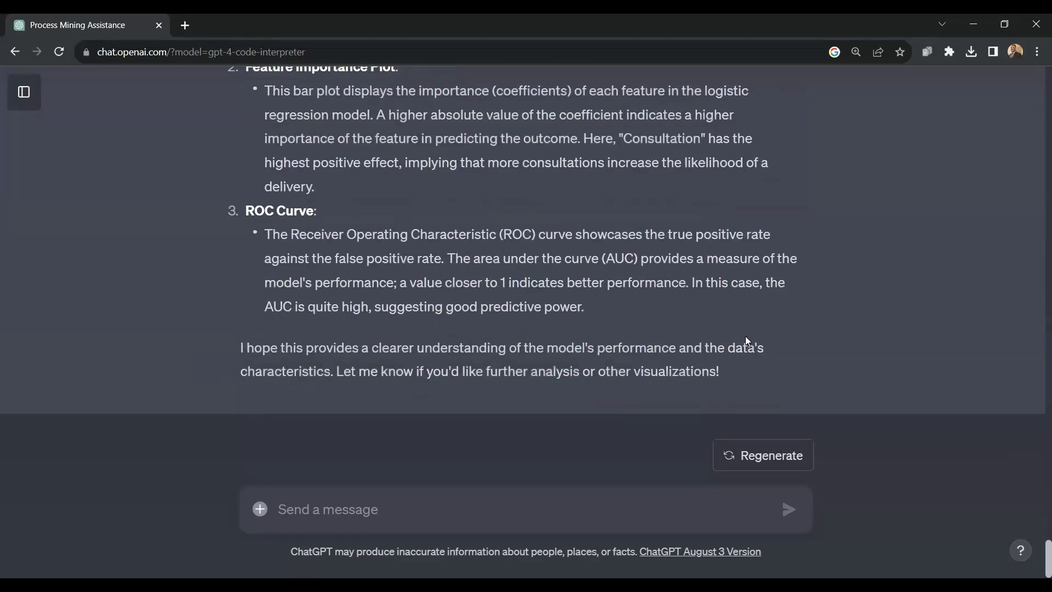
# Request a memo written as a data scientist explaining the research, method and findings, with a maximum of 750 words and 2 graphs
pyautogui.click(352, 505)
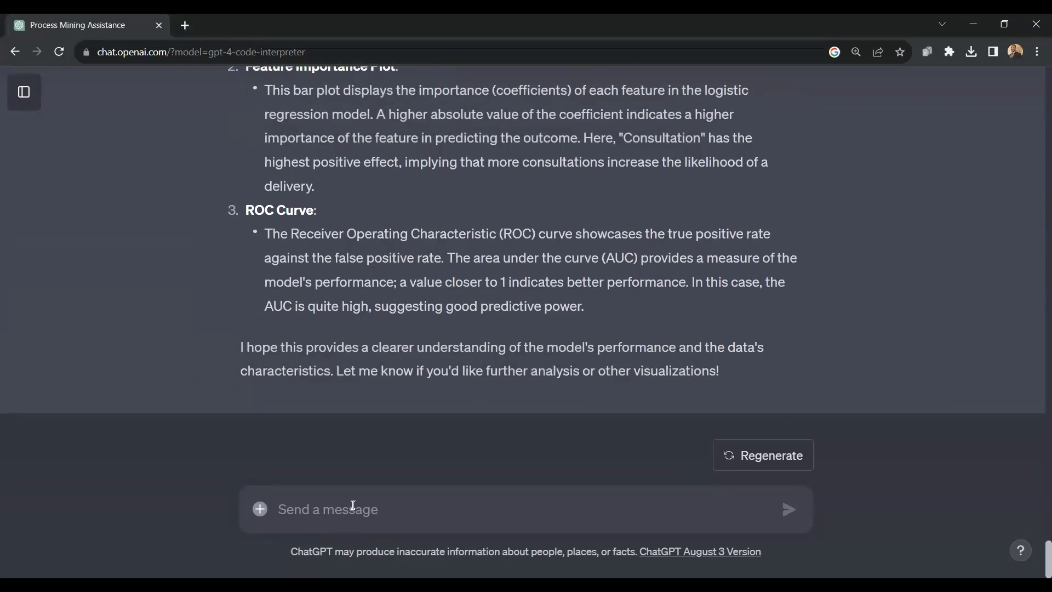
pyautogui.write('Write a memo as a data scientist explaining this research, the method and the findings. Max 750 words and 2 graphs.')
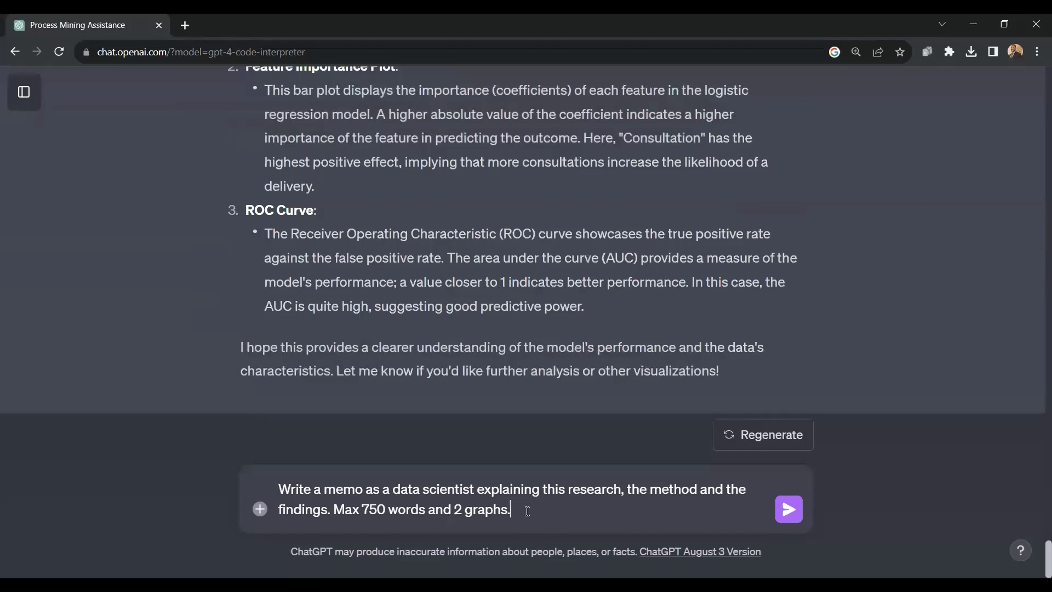
pyautogui.click(787, 511)
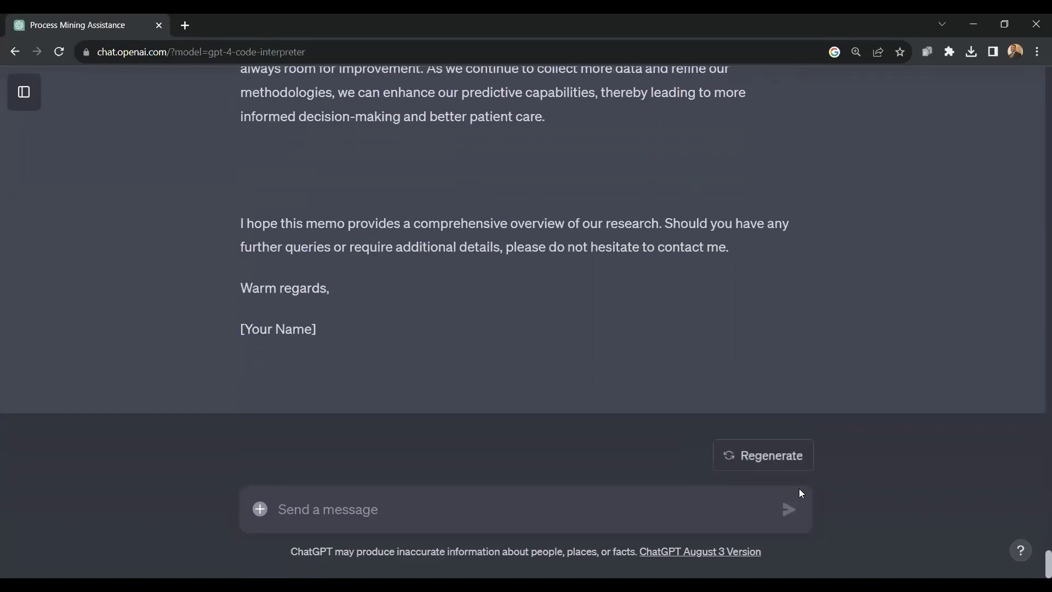
# Read through the whole memo, from its header and introduction through methodology, findings and visualizations to the conclusion
pyautogui.scroll(15, 687, 320)
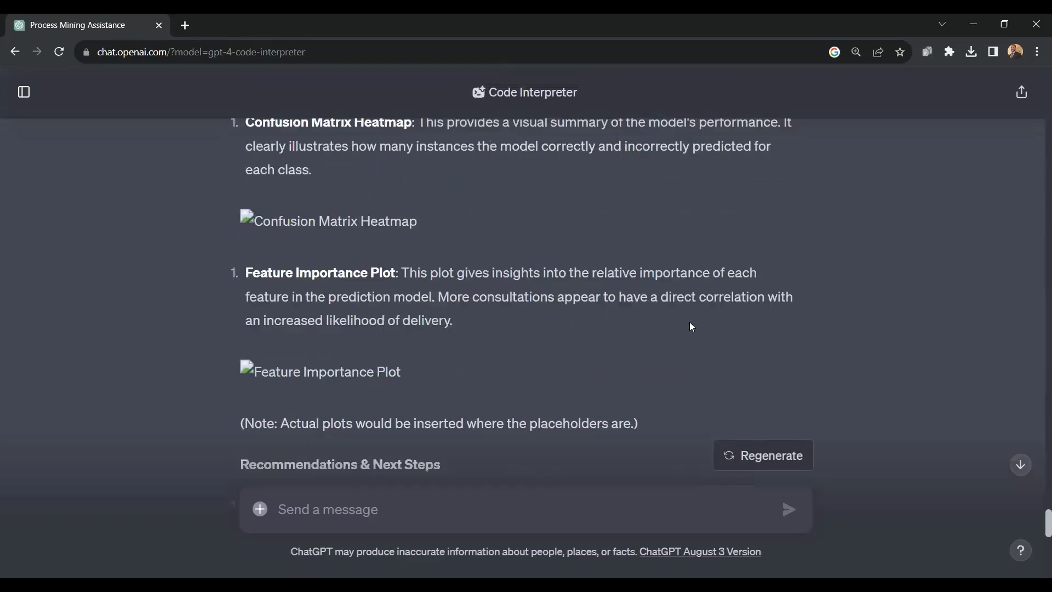
pyautogui.scroll(9, 690, 325)
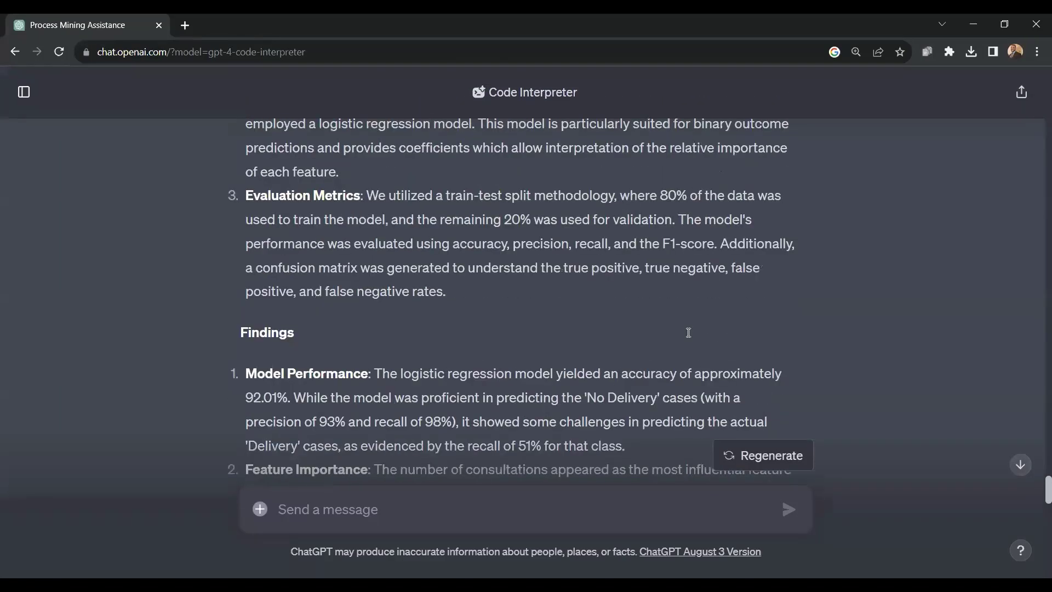
pyautogui.scroll(9, 358, 291)
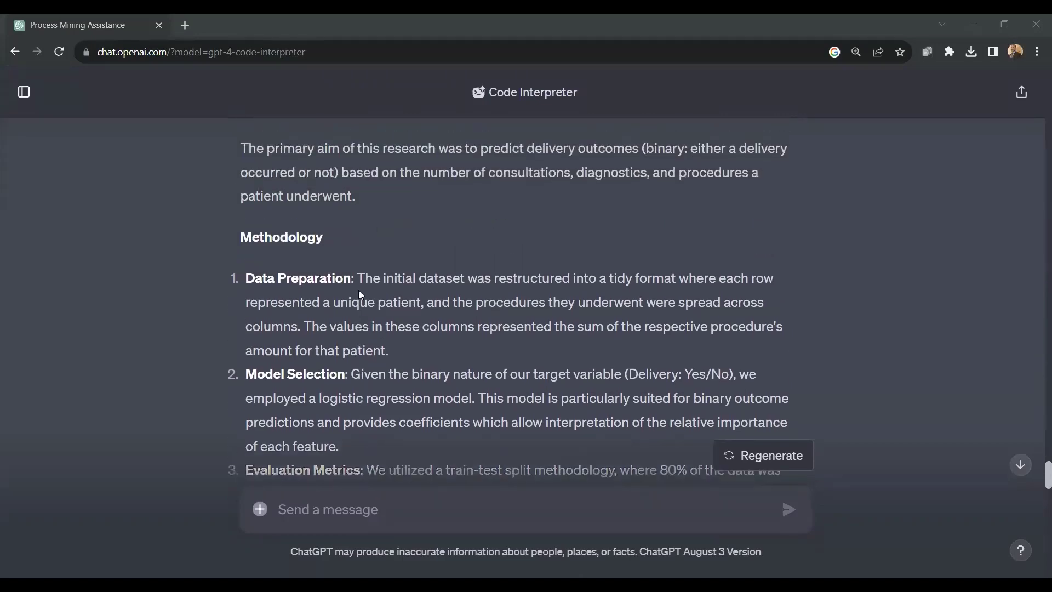
pyautogui.scroll(4, 359, 290)
pyautogui.scroll(-1, 437, 308)
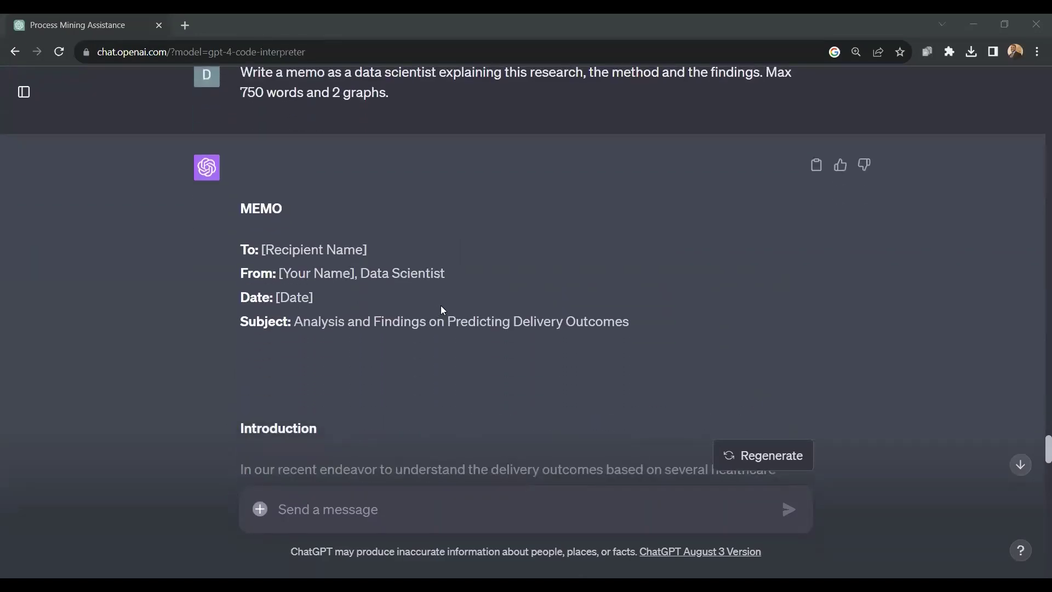
pyautogui.scroll(-4, 443, 310)
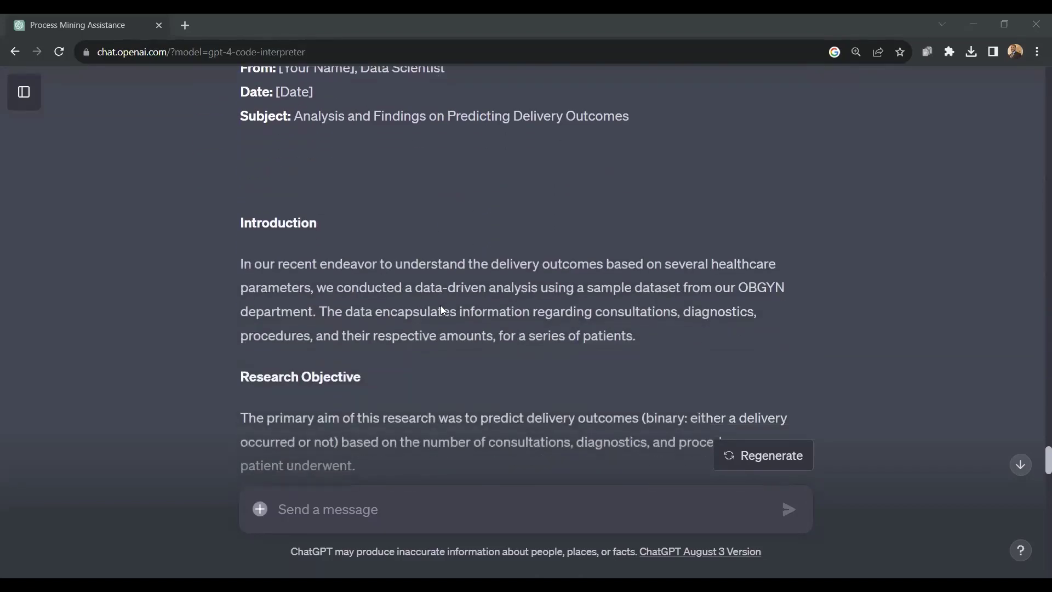
pyautogui.scroll(-3, 442, 310)
pyautogui.scroll(-7, 442, 307)
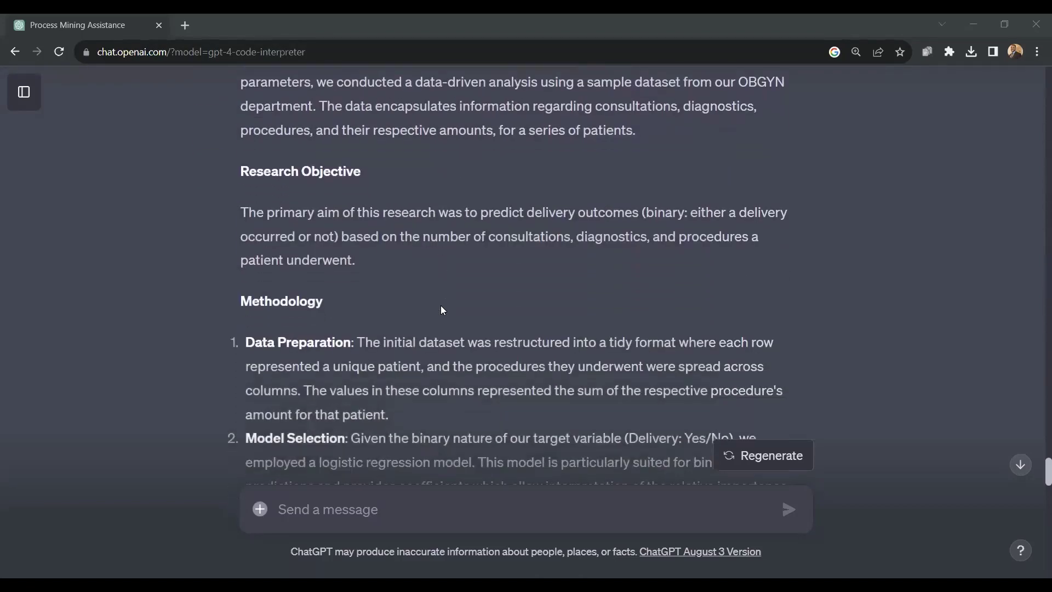
pyautogui.scroll(-5, 442, 308)
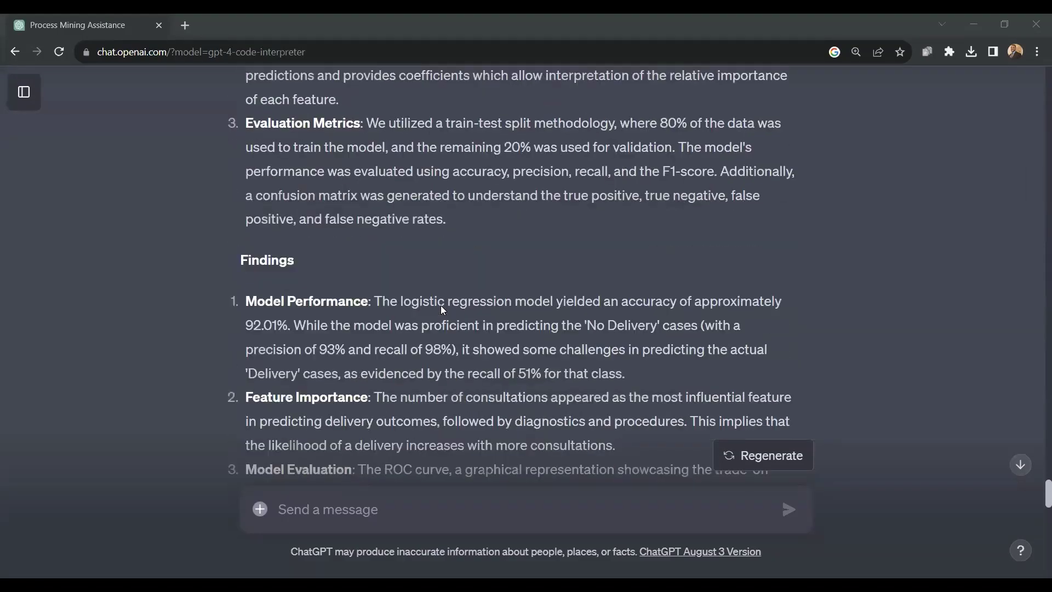
pyautogui.scroll(-13, 442, 308)
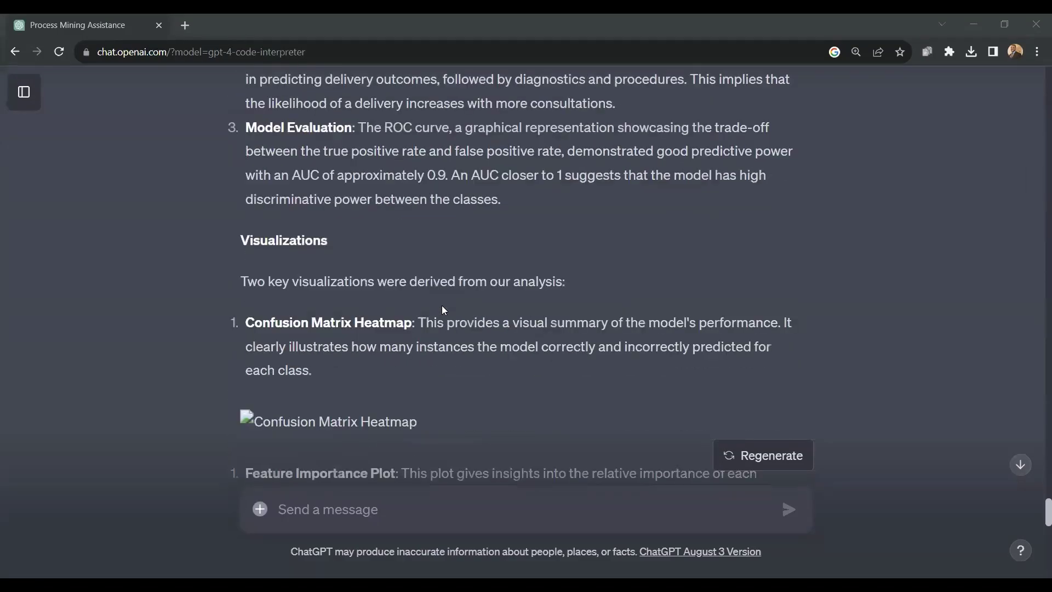
pyautogui.scroll(-5, 444, 311)
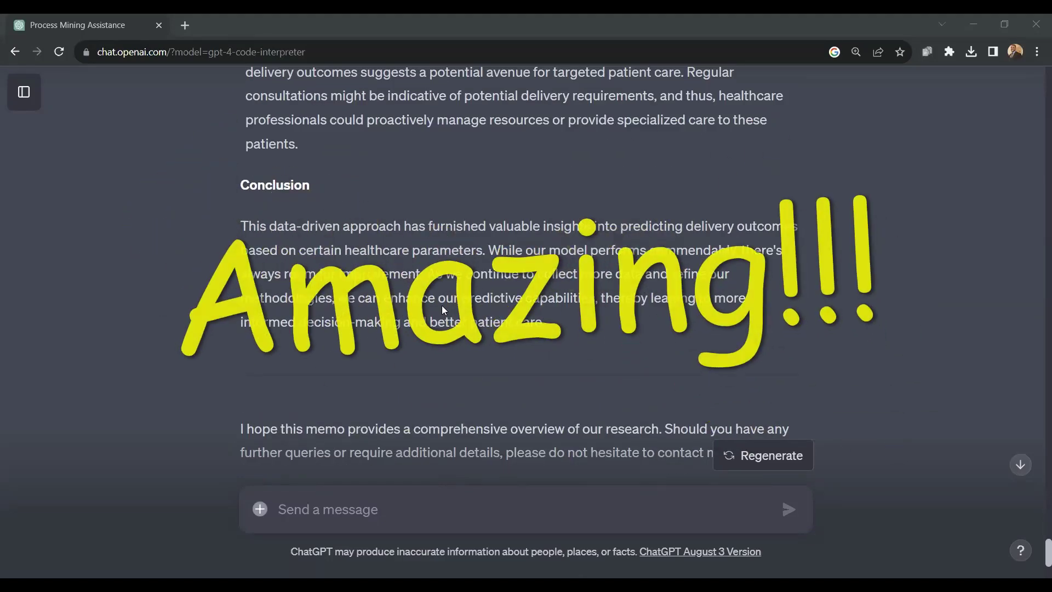